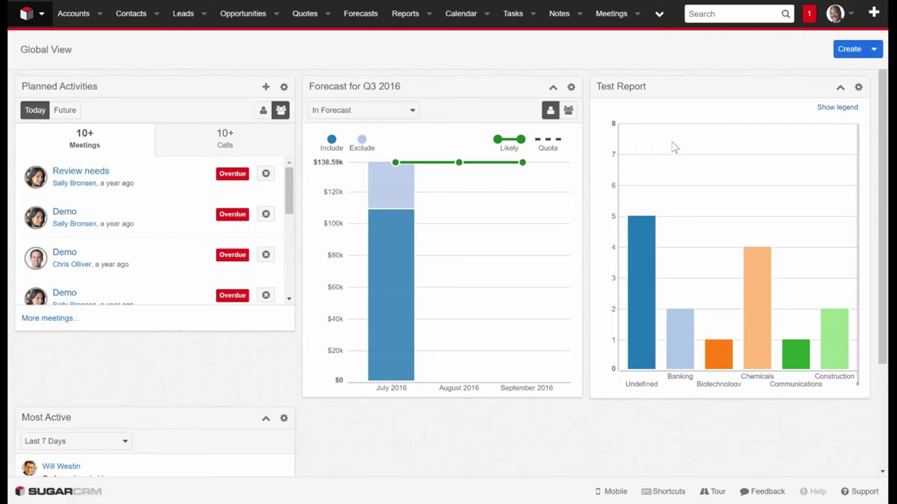
- Remove the Test Report dashlet from the Global View dashboard
click(859, 87)
click(804, 152)
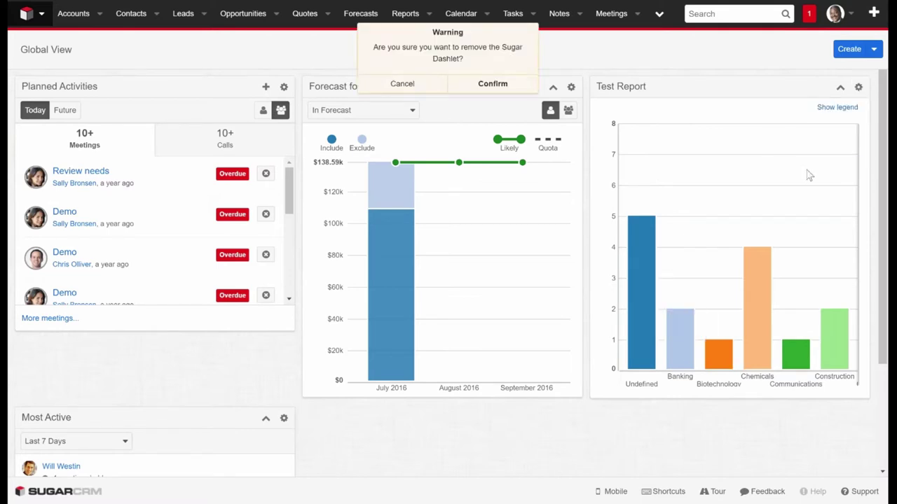
click(506, 87)
- Edit the dashboard and add a Saved Reports Chart Dashlet using Test Report as its source
click(873, 49)
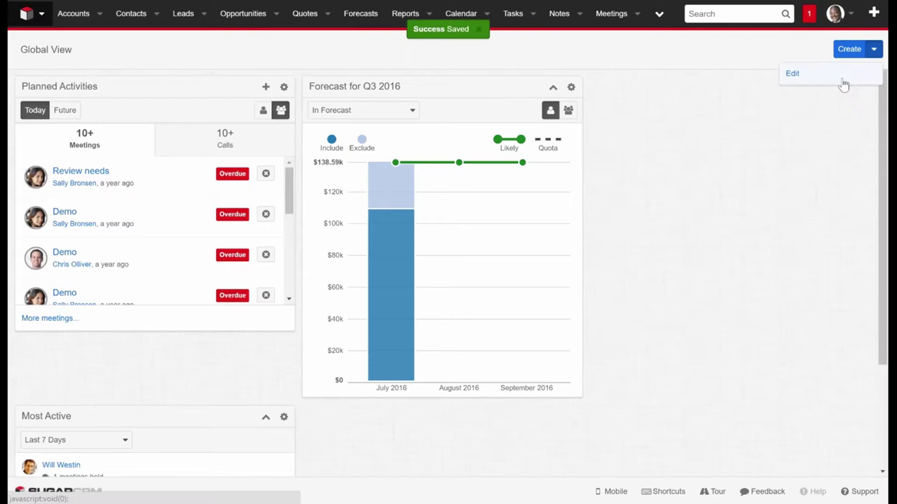
click(841, 74)
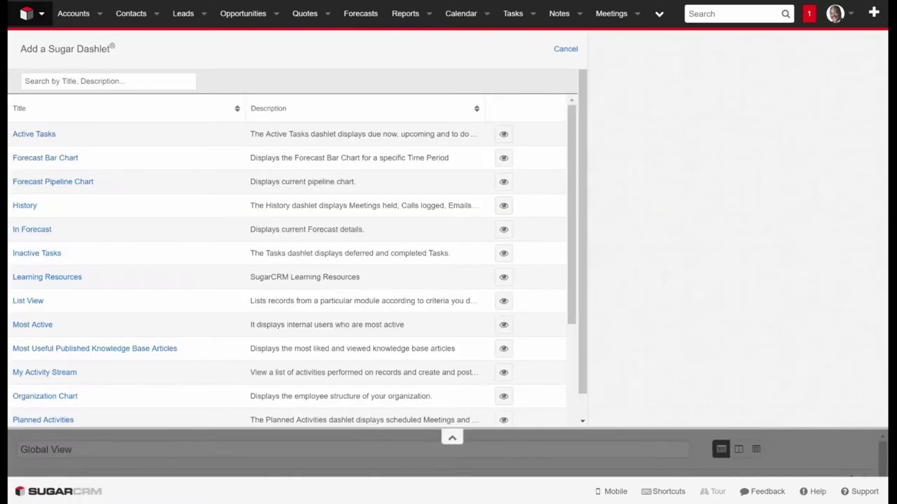
scroll(396, 230, down, 5)
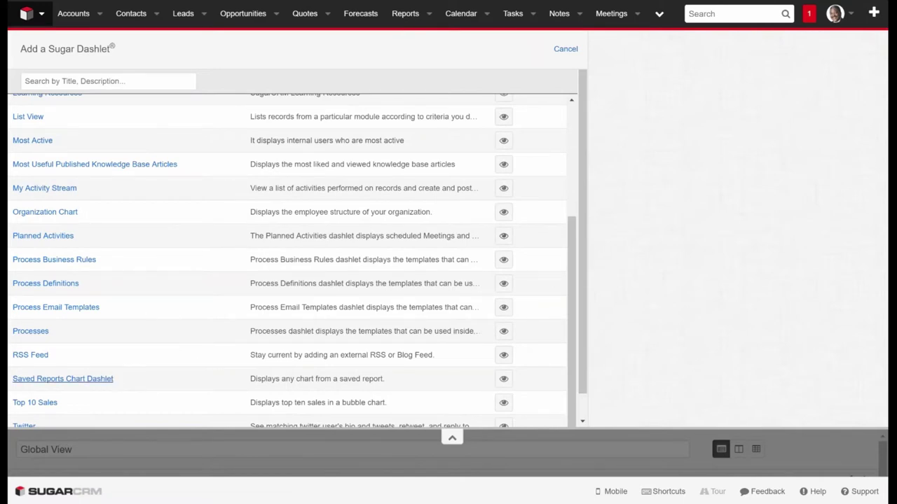
click(105, 379)
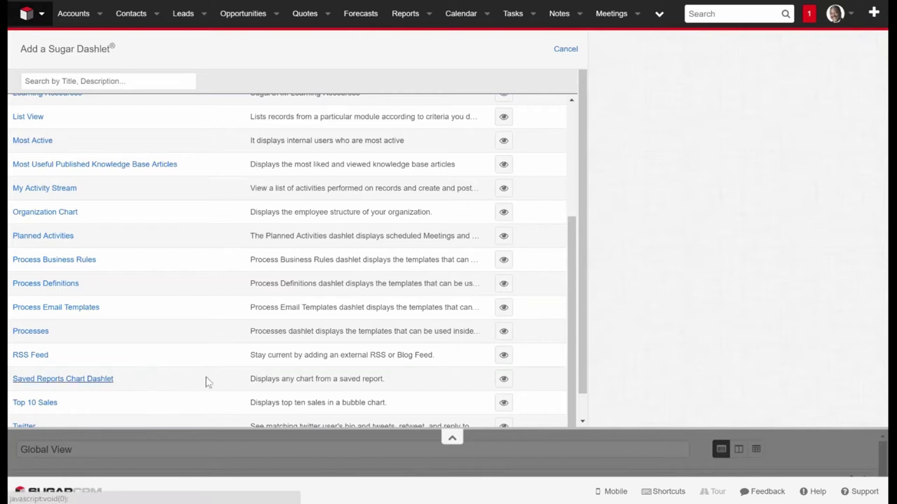
click(155, 92)
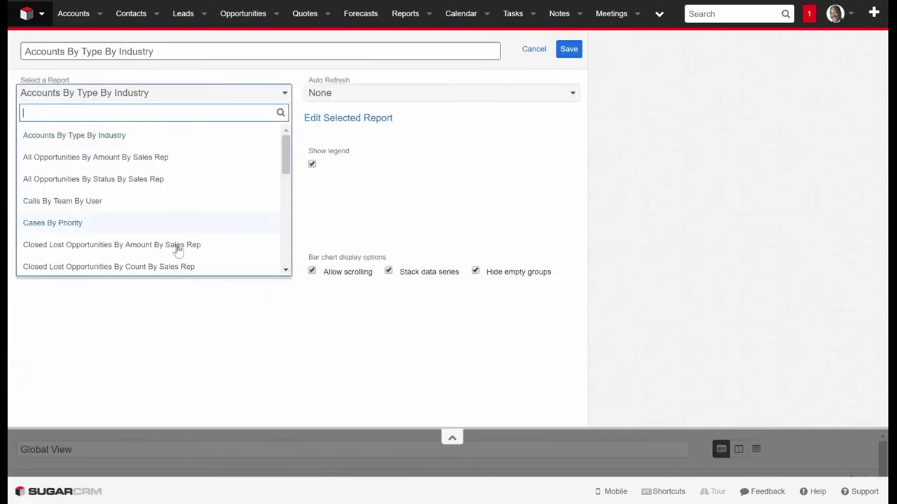
scroll(259, 256, down, 5)
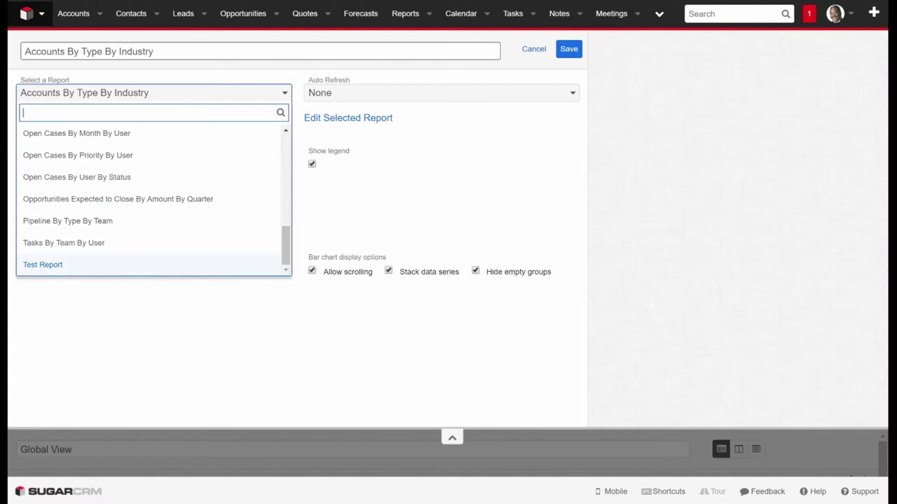
click(44, 263)
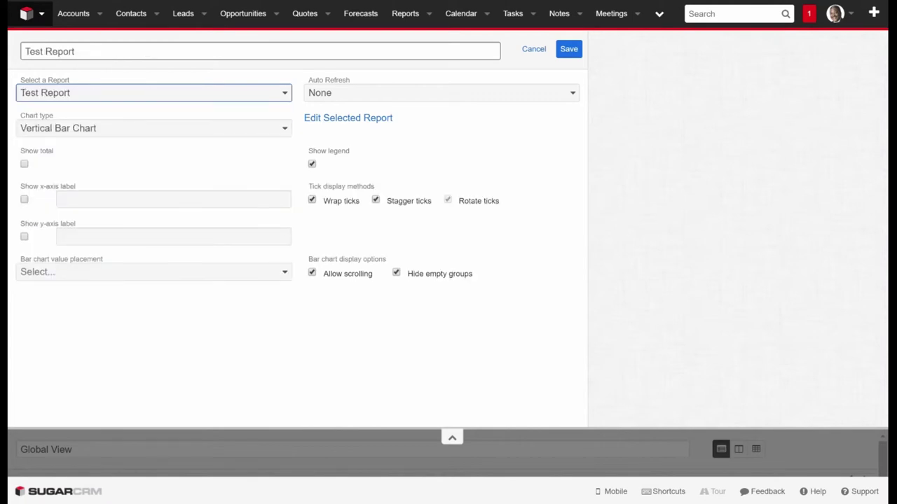
scroll(382, 157, down, 1)
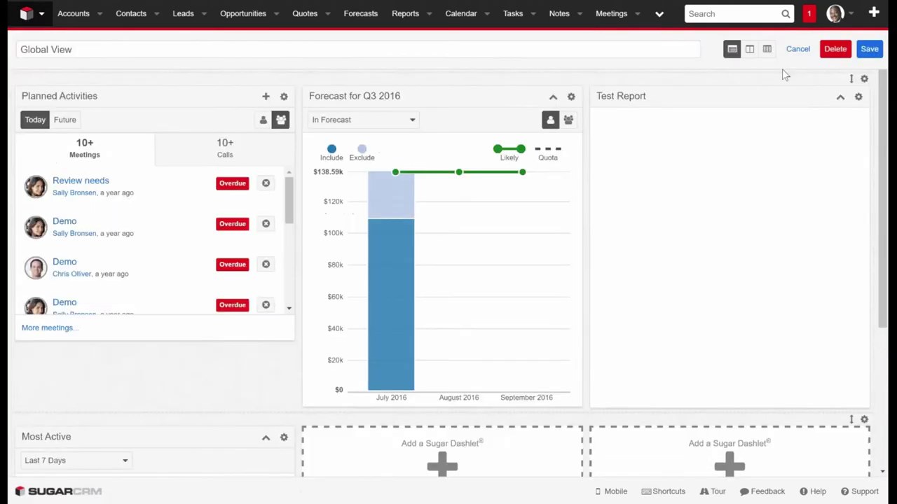
- Save the edited Global View layout so the Test Report bar chart appears
click(865, 49)
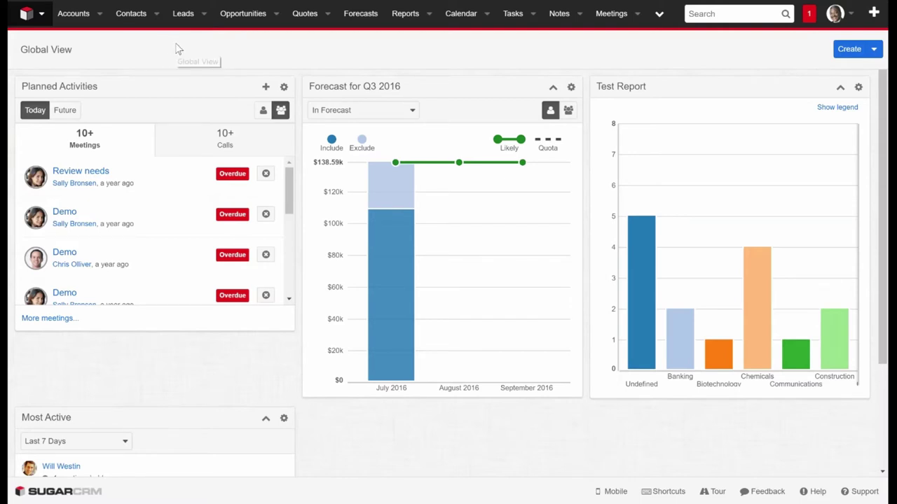
- Open the Leads list and widen the Name column so full lead names show
click(183, 13)
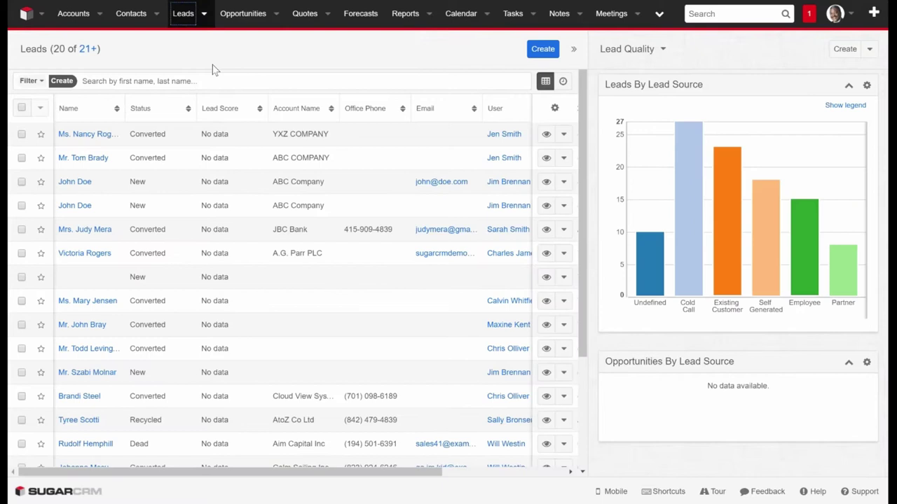
drag(125, 105, 185, 108)
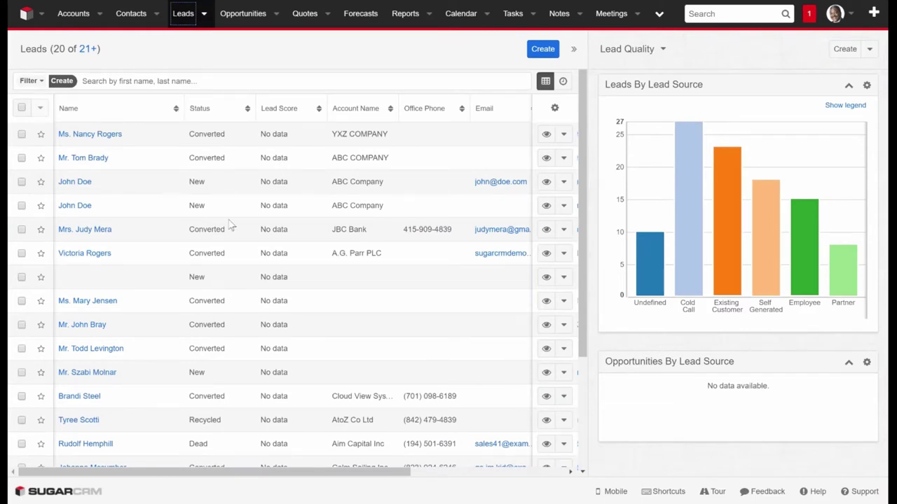
scroll(585, 112, down, 2)
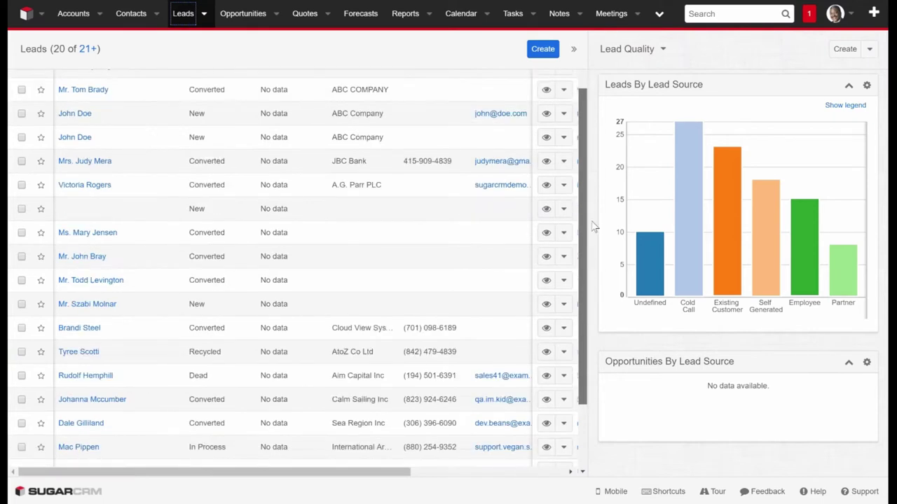
scroll(587, 123, down, 1)
scroll(587, 124, up, 3)
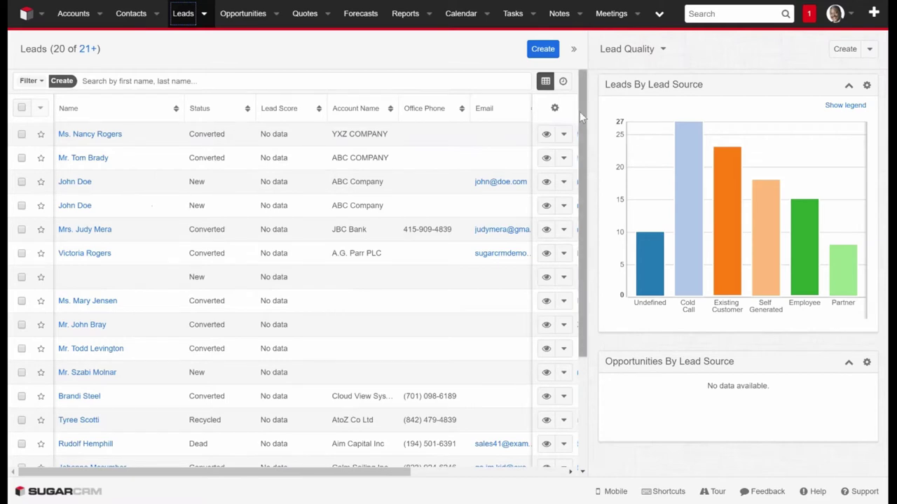
scroll(587, 153, down, 1)
scroll(313, 161, down, 3)
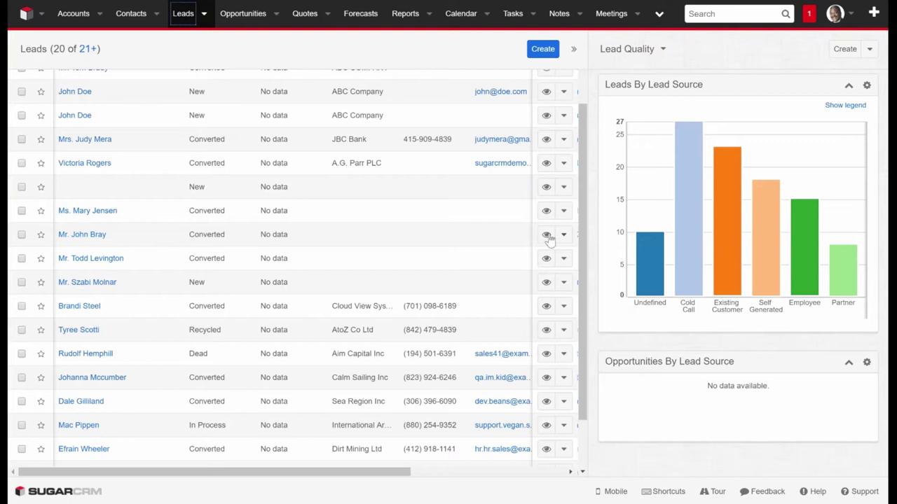
scroll(581, 198, up, 1)
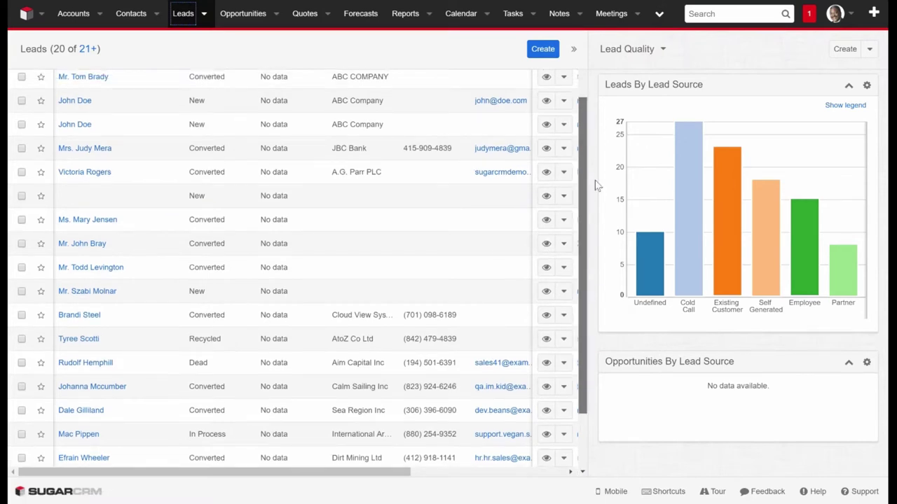
scroll(129, 140, up, 3)
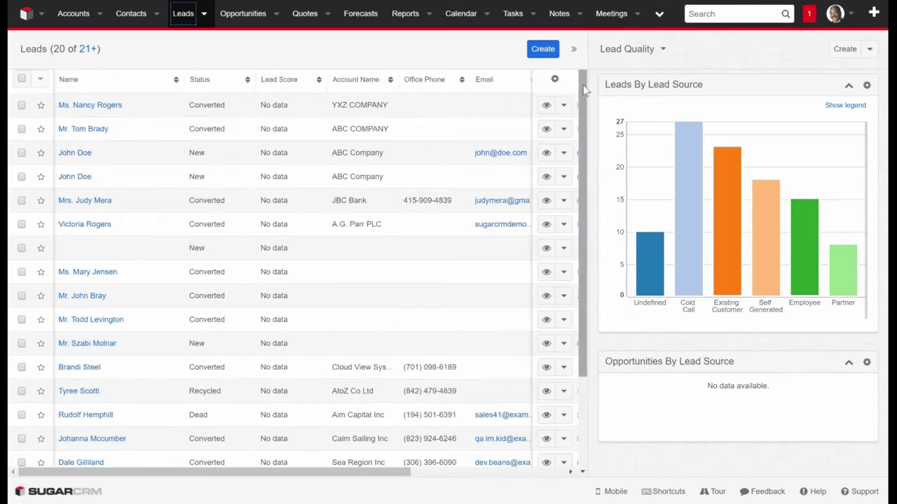
scroll(129, 120, up, 1)
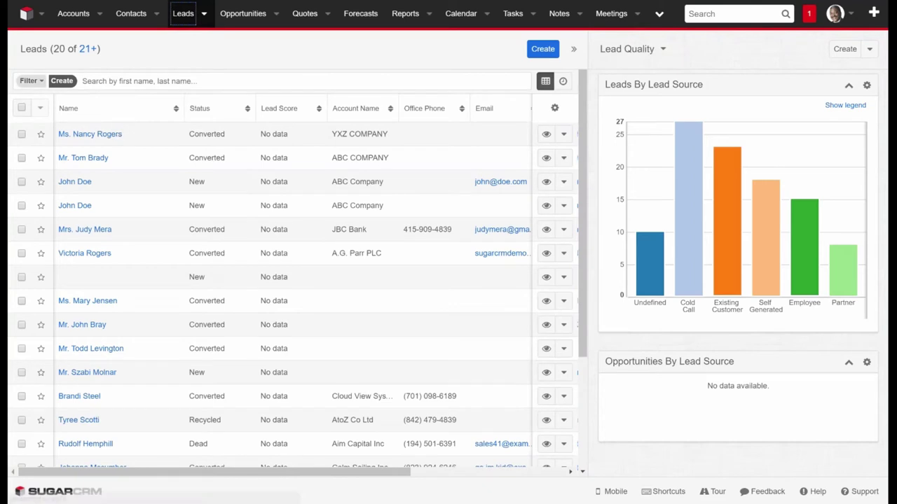
- Create a new lead filter condition: Status is any of New
click(28, 80)
click(40, 100)
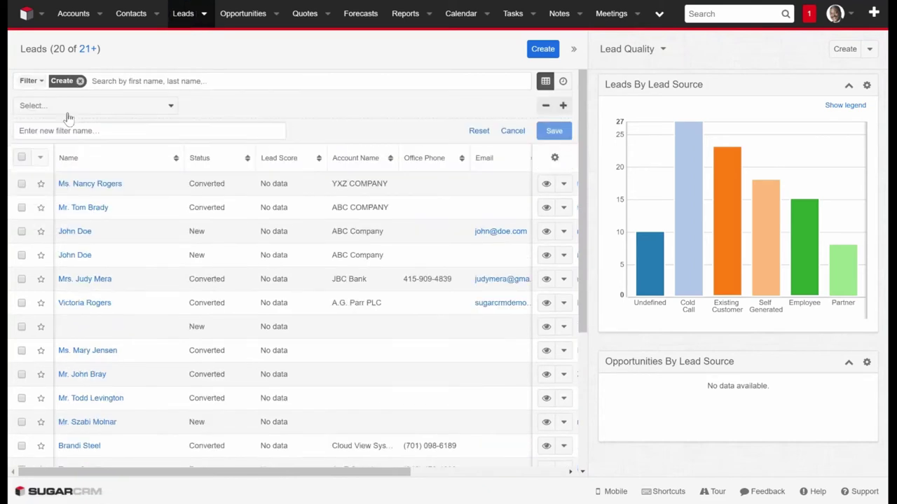
click(70, 106)
scroll(91, 210, down, 5)
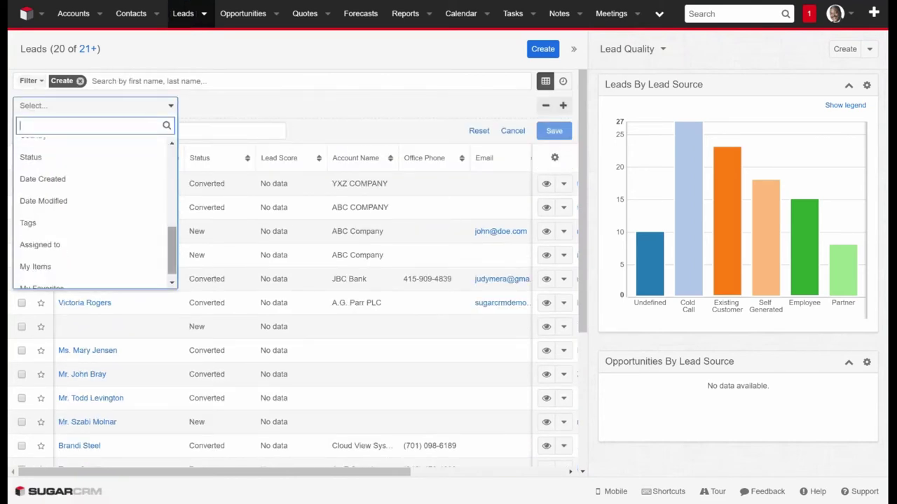
click(106, 159)
click(294, 107)
click(300, 126)
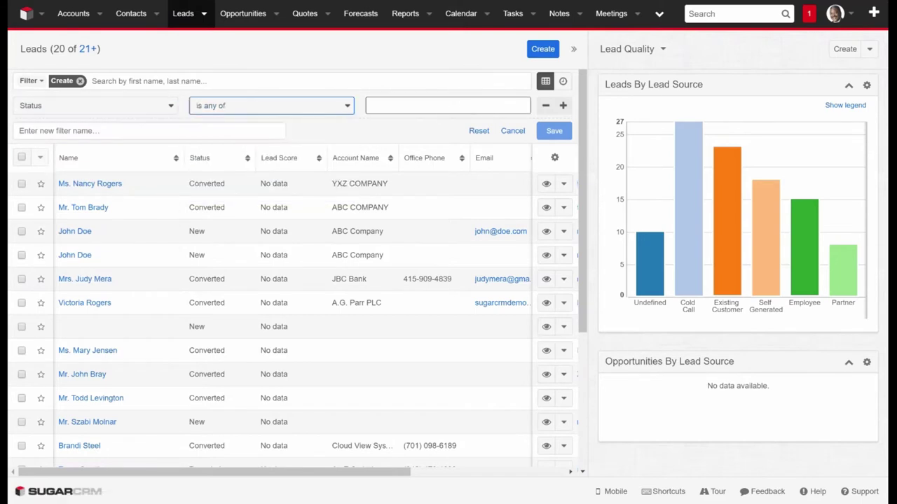
click(420, 105)
click(420, 126)
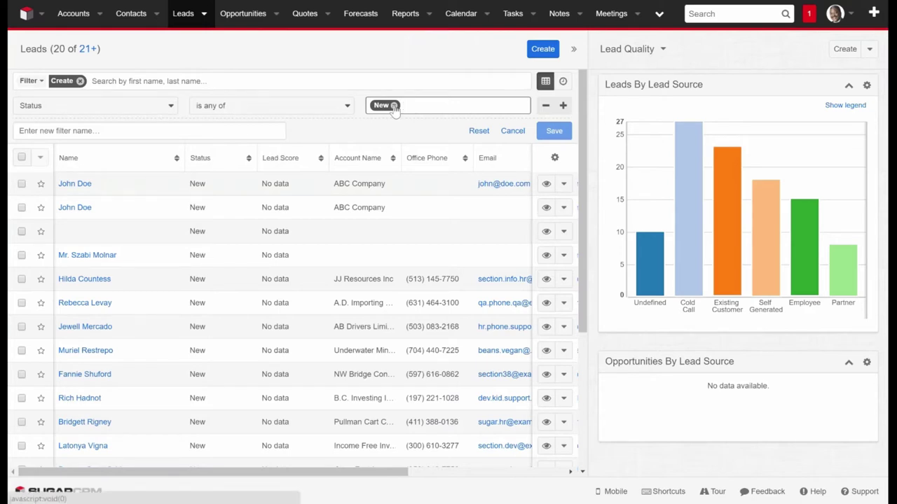
- Name the filter 'New Filter for Leads' and save it
click(180, 131)
text(New )
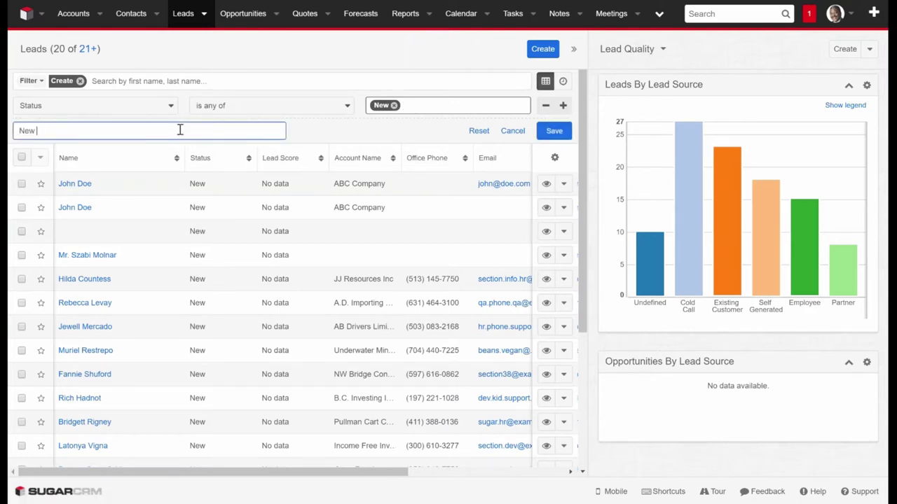
text(Filter for Leads)
click(553, 131)
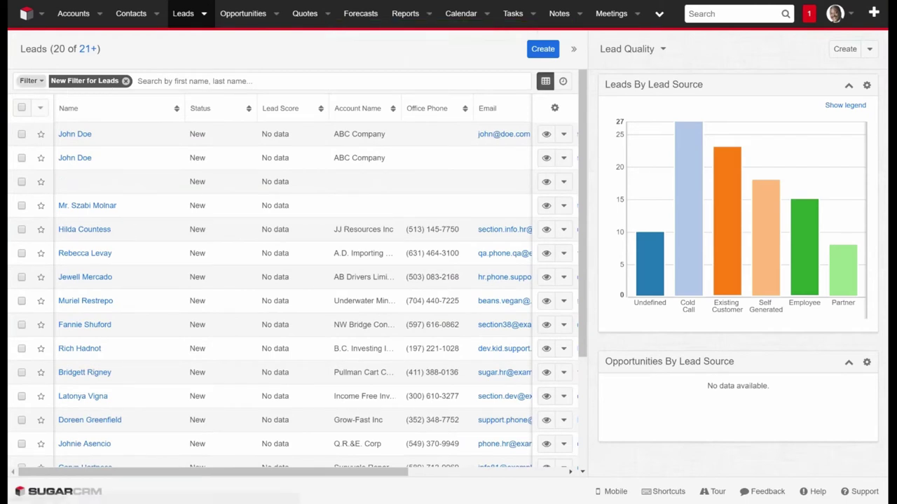
click(28, 81)
click(63, 147)
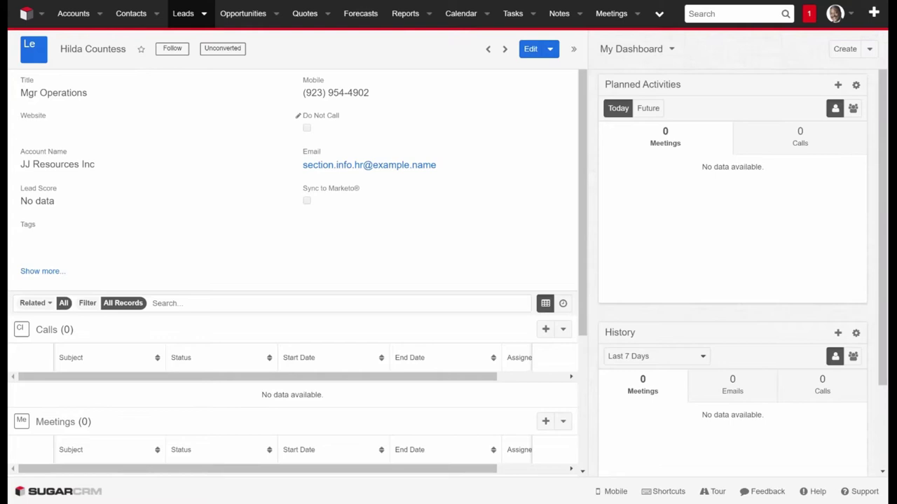
- Expand the JJ Resources Inc lead's Campaign Log to list sent campaign messages
drag(578, 180, 579, 211)
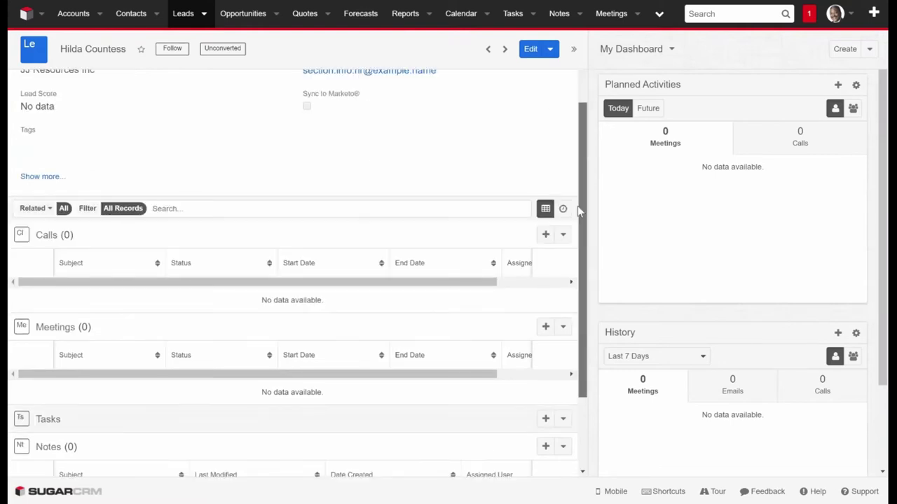
scroll(579, 211, down, 3)
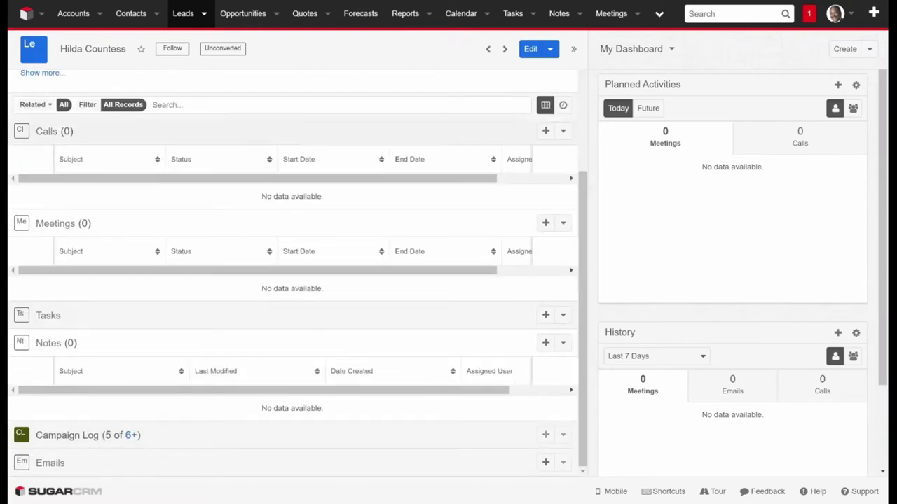
scroll(586, 202, up, 5)
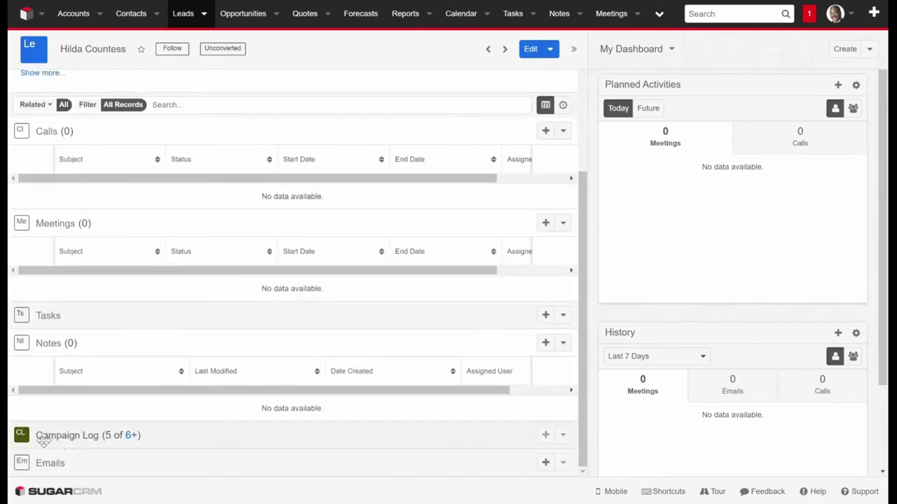
click(161, 435)
drag(582, 215, 580, 324)
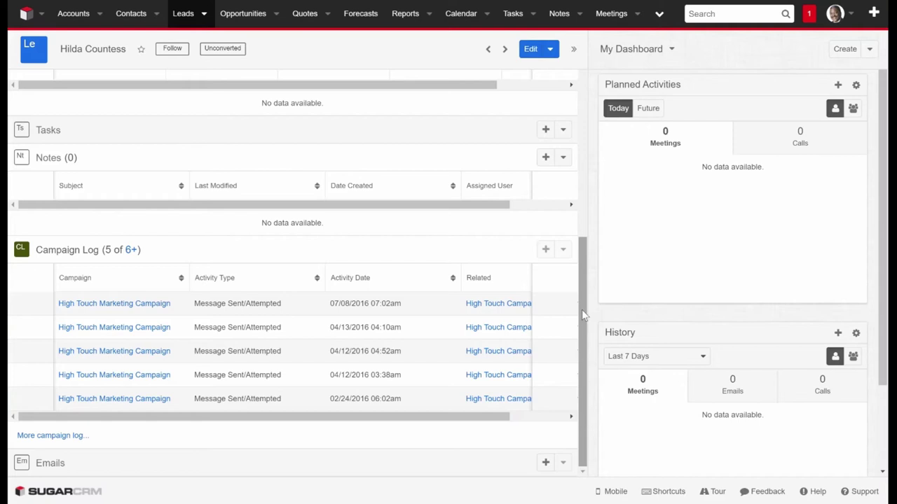
click(583, 311)
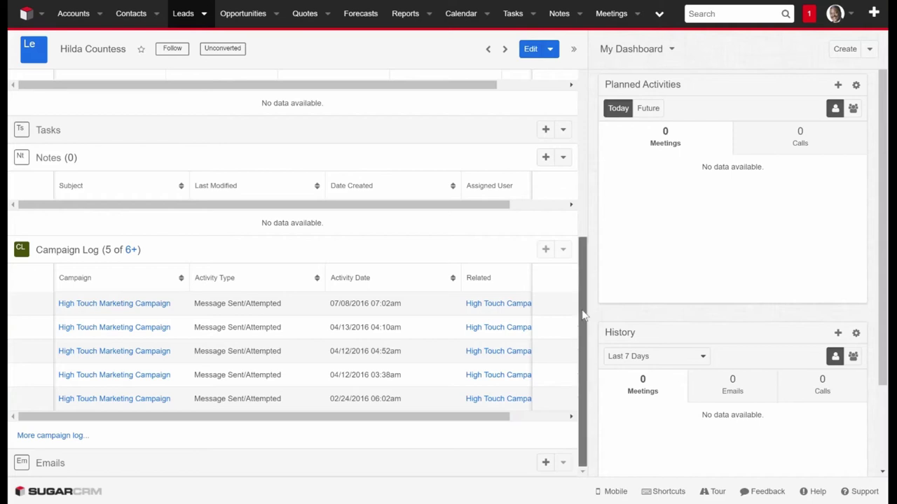
drag(582, 315, 588, 91)
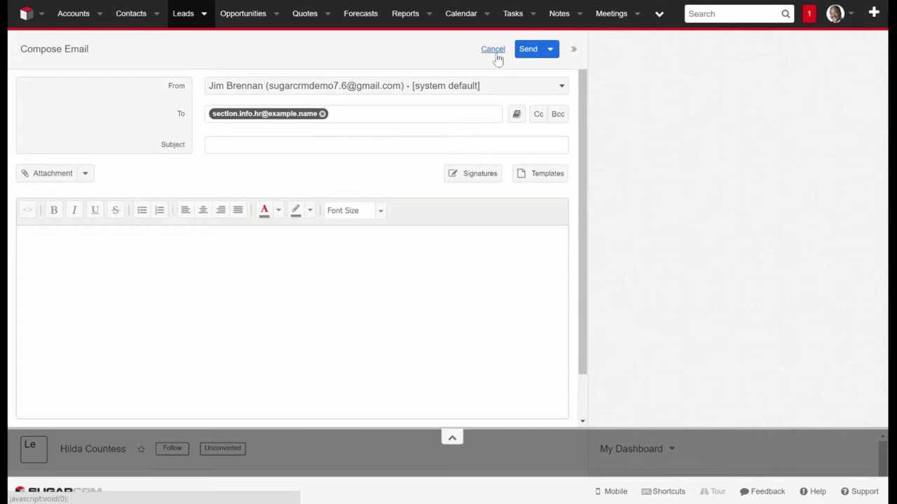
- Scroll down the lead record to its Calls subpanel
scroll(498, 59, down, 1)
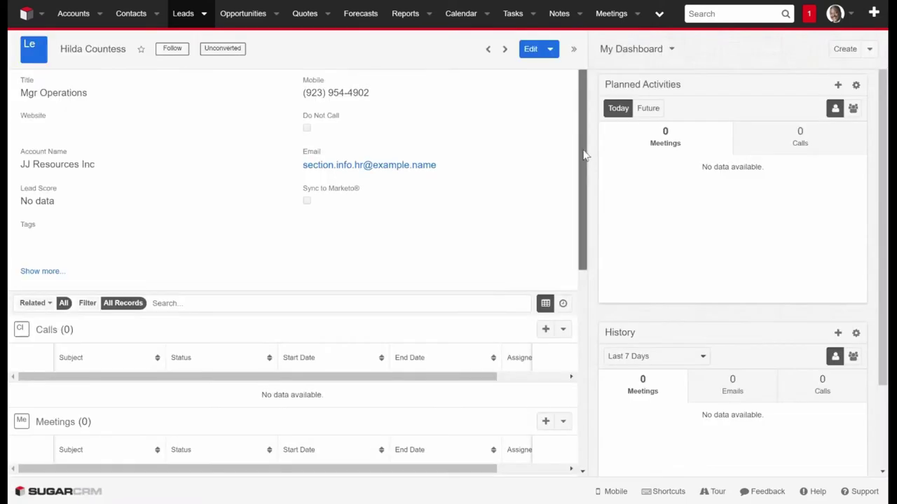
scroll(587, 194, down, 3)
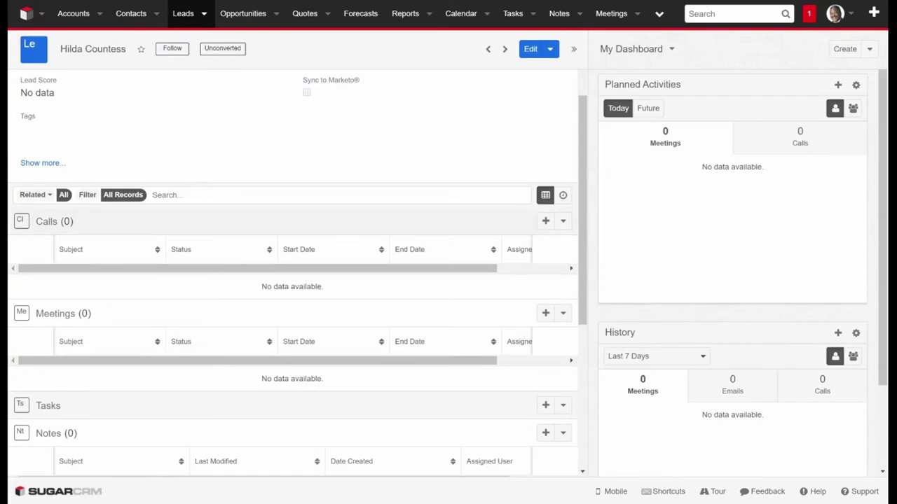
- Log a Held, Outbound call 'Left VM' described as 'Left a voicemail about our July promo'
click(545, 221)
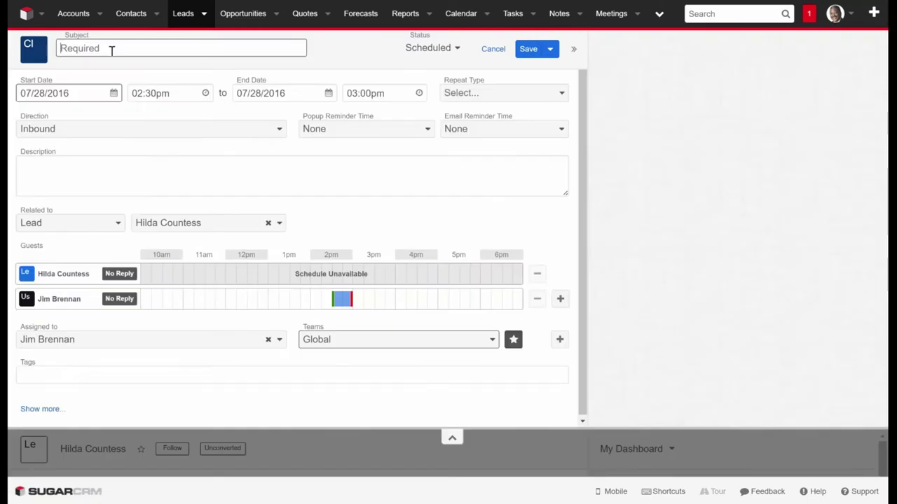
text(Left VM)
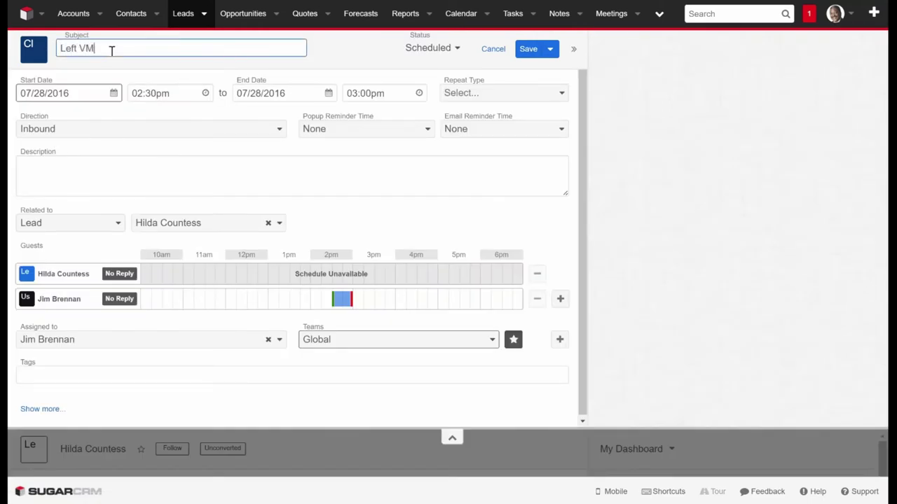
click(429, 47)
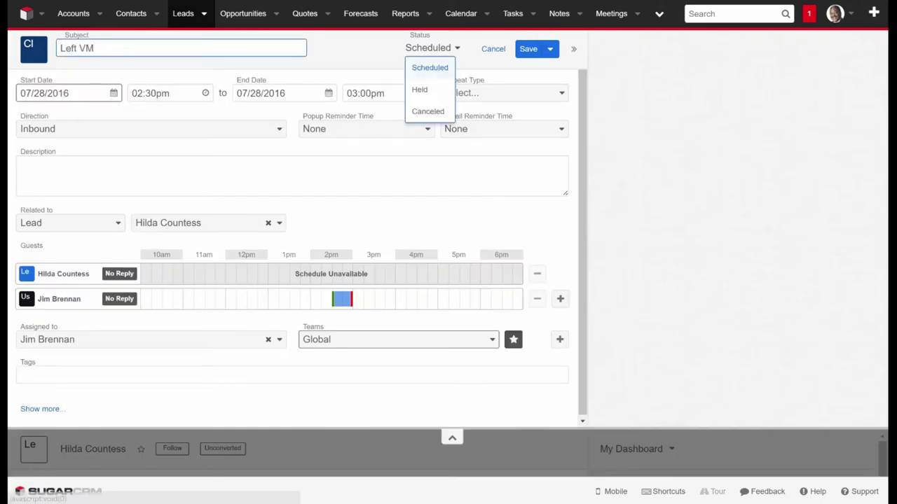
click(425, 89)
click(158, 132)
click(154, 174)
click(154, 176)
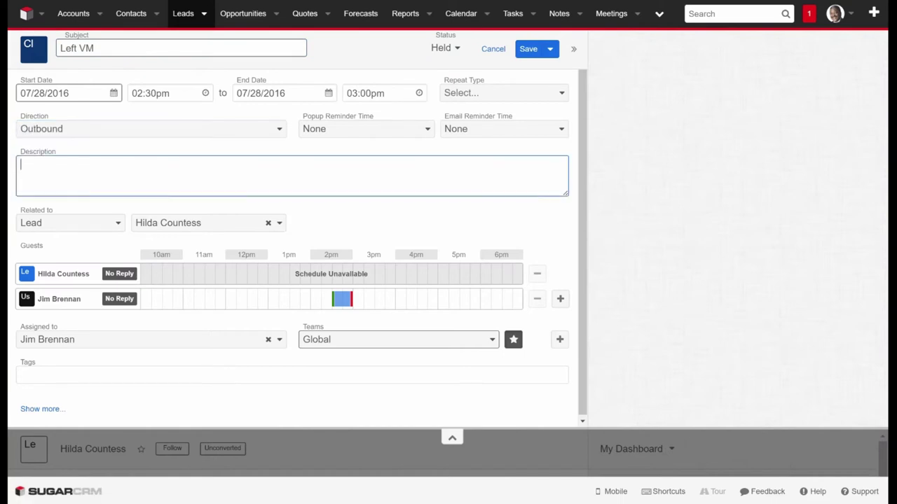
text(Left a voicem ail about our J)
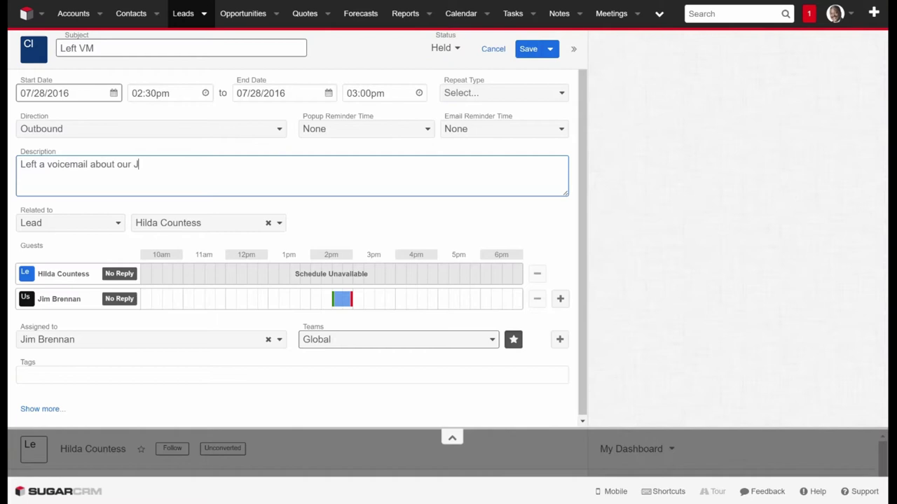
text(uly promo)
click(527, 49)
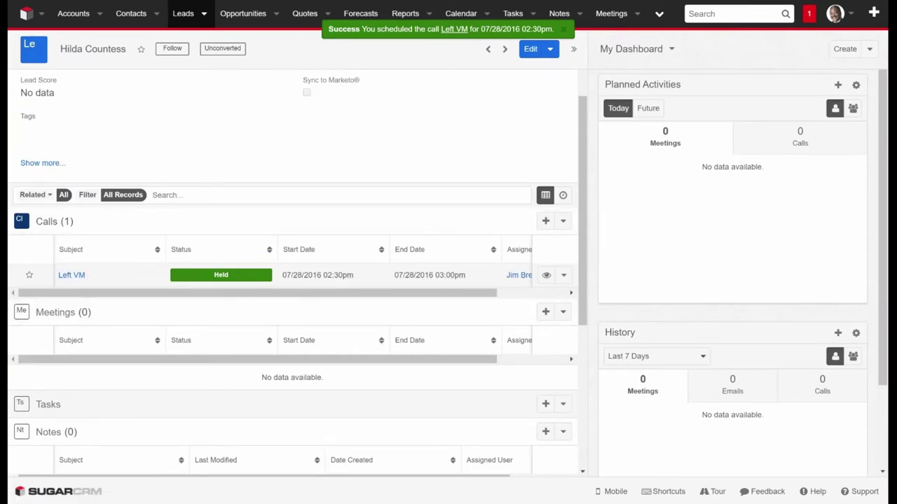
- Schedule an outbound 'Follow up' call with the lead for 08/04/2016
click(545, 221)
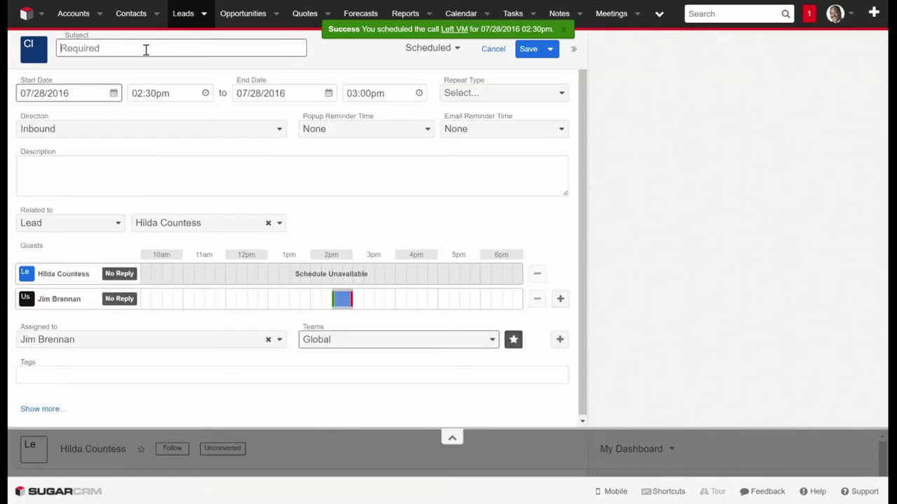
text(Follow up)
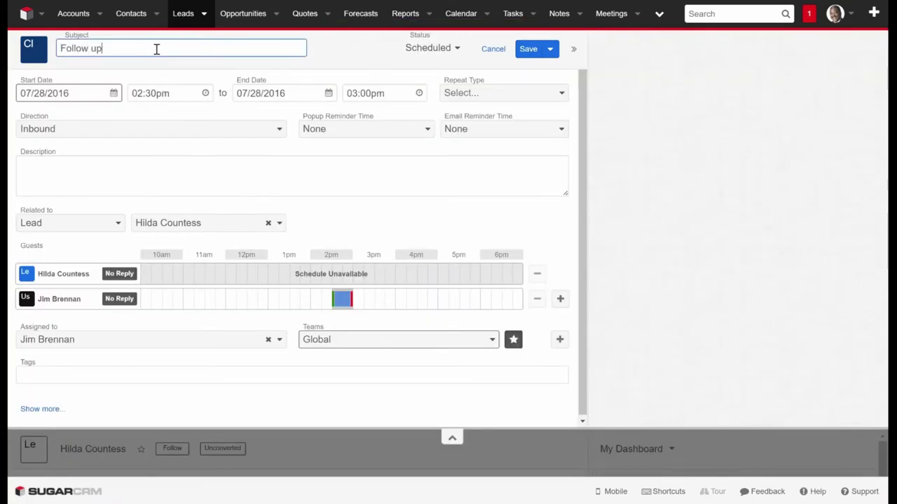
click(67, 93)
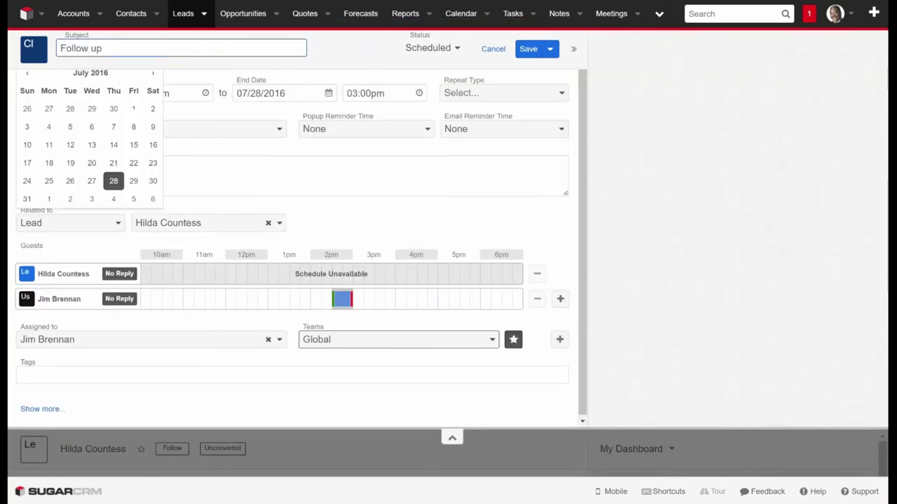
click(111, 199)
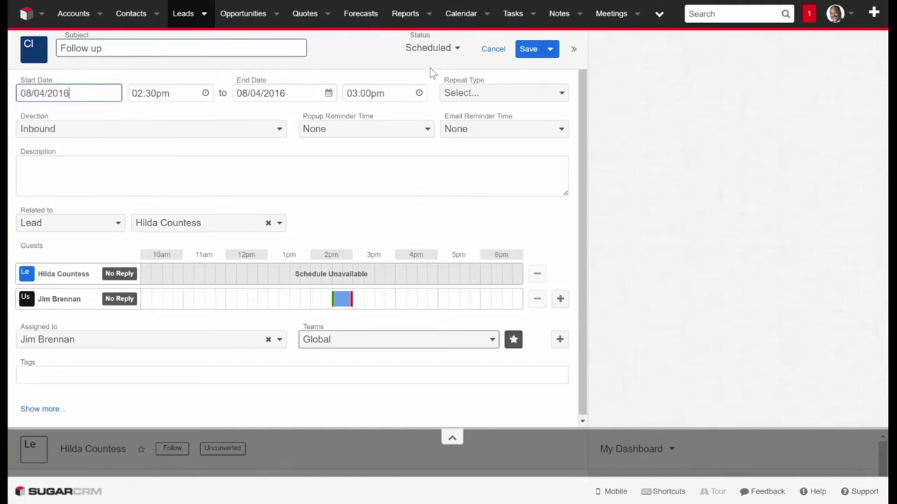
click(175, 133)
click(168, 169)
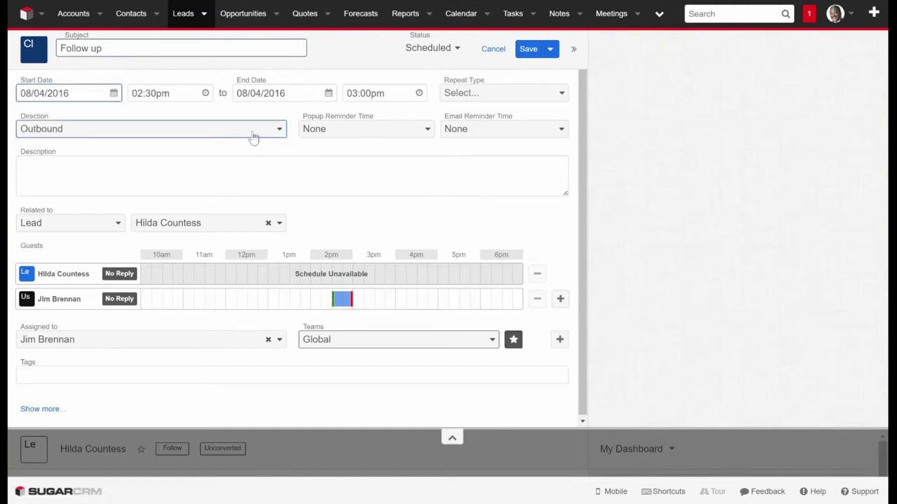
click(527, 50)
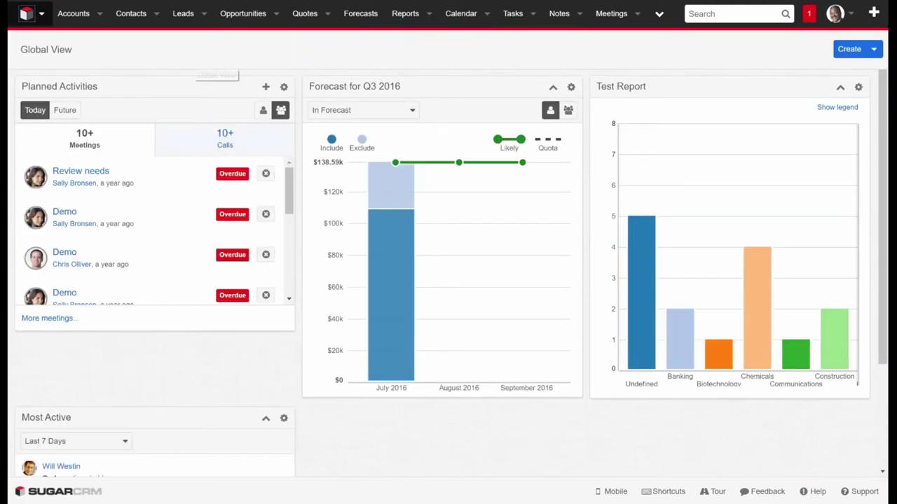
- Filter Planned Activities to your own future calls, showing the Follow up call
click(225, 138)
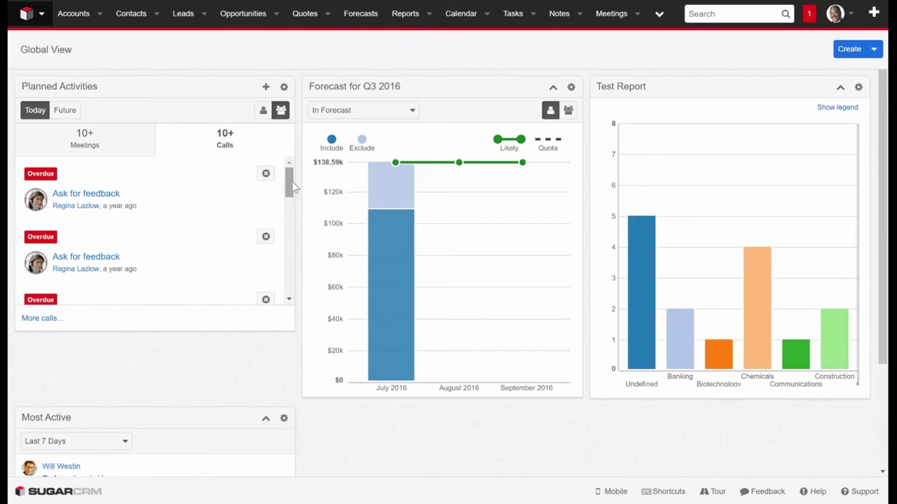
click(262, 111)
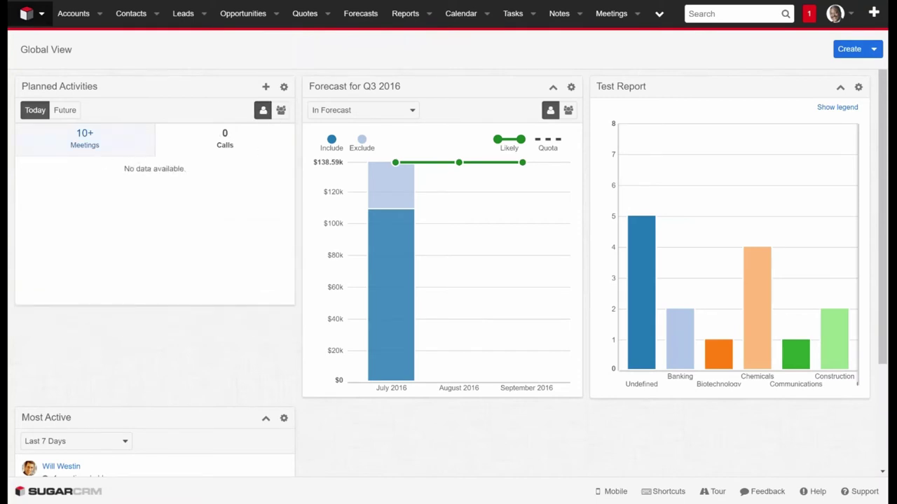
click(84, 138)
click(281, 110)
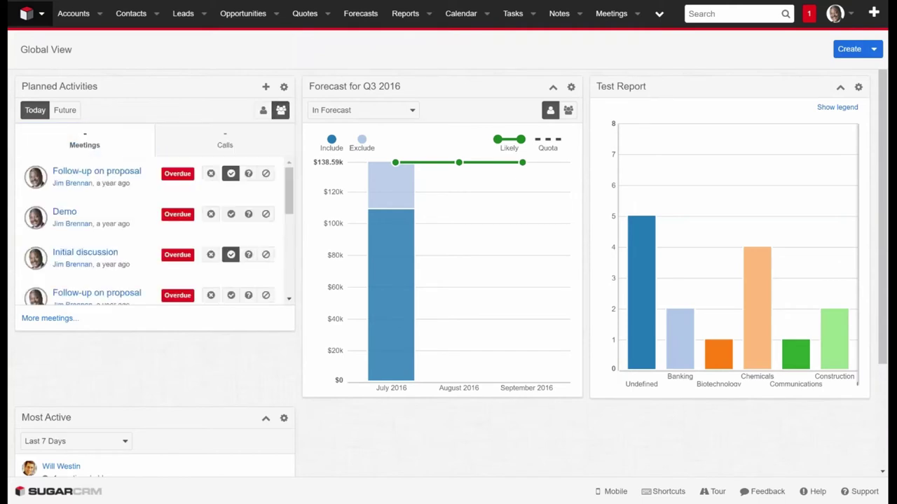
click(65, 110)
click(262, 110)
click(225, 141)
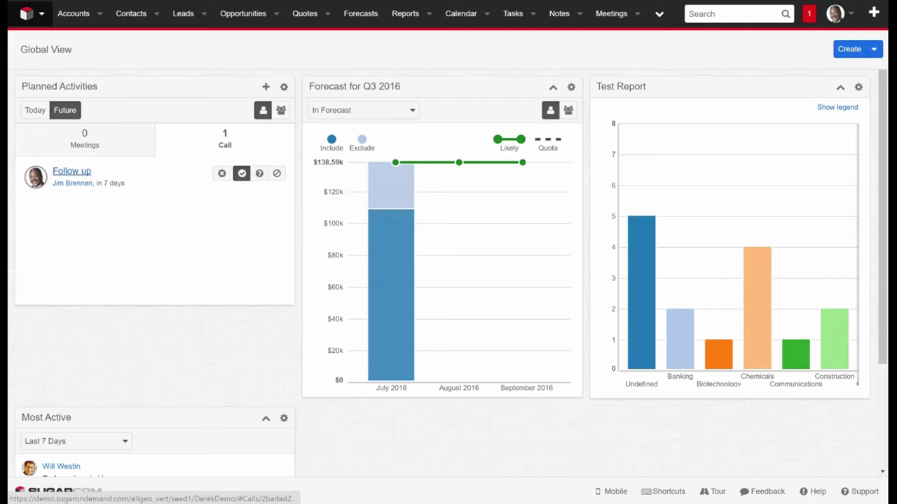
- Open the Follow up call, go to its JJ Resources Inc lead, and preview the call there
click(72, 172)
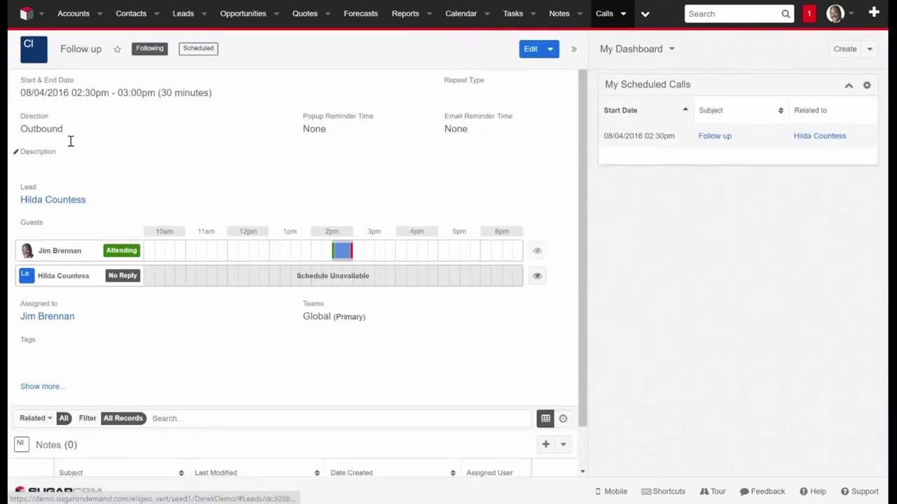
click(52, 199)
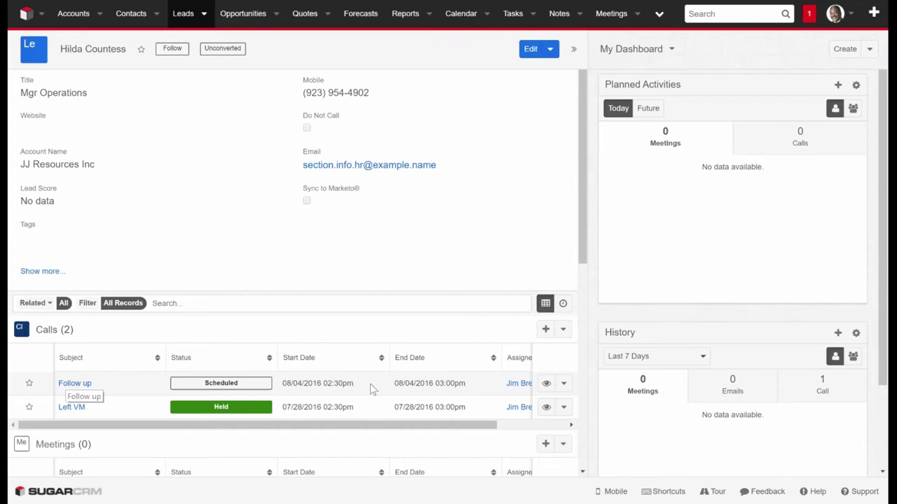
click(546, 384)
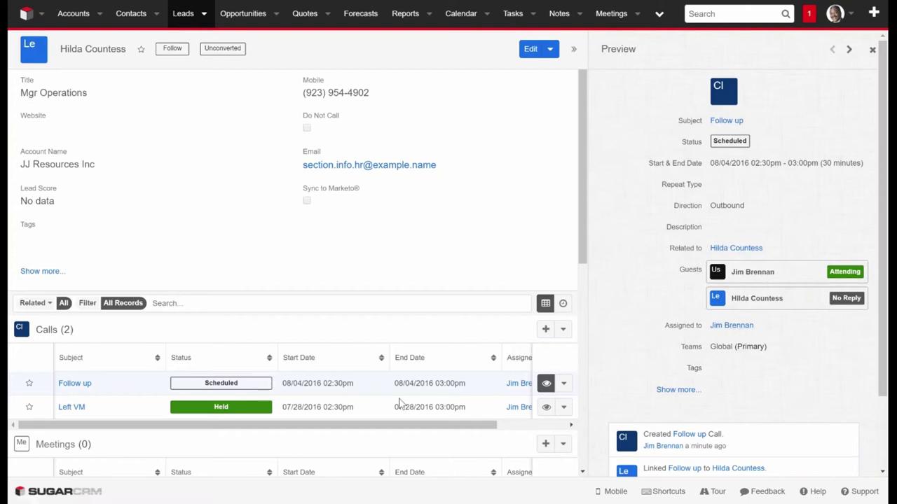
- Close the lead's Follow up call so it is marked Held
click(564, 383)
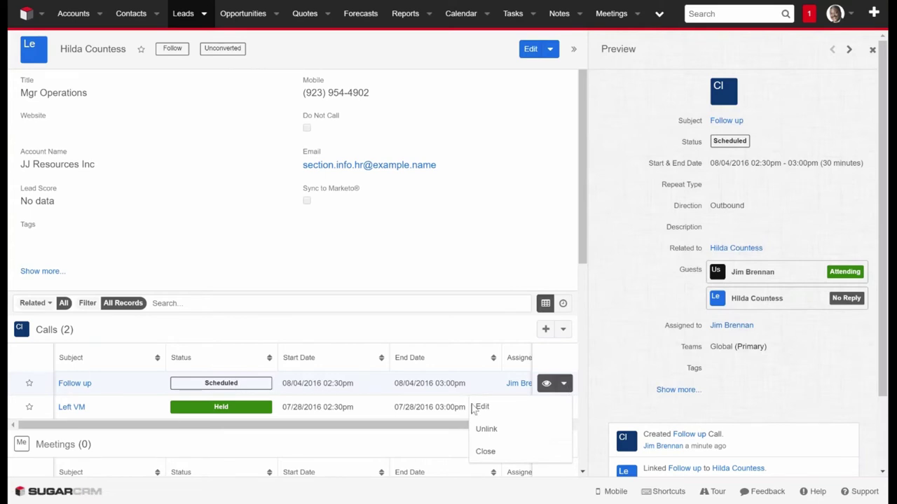
click(485, 451)
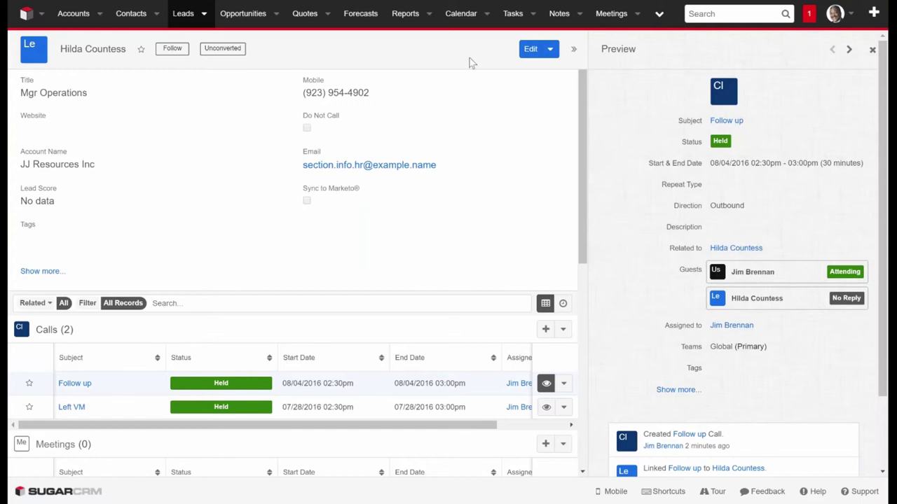
click(550, 49)
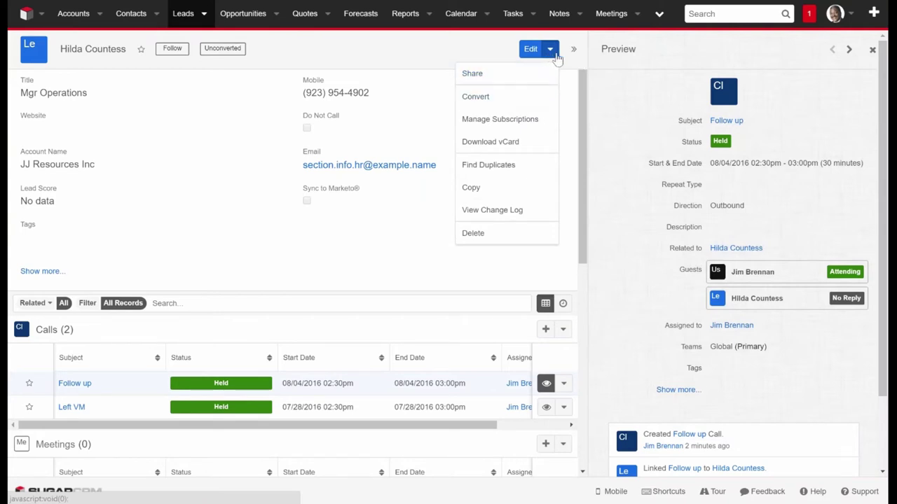
- Start converting the lead and review the new contact's details
click(554, 96)
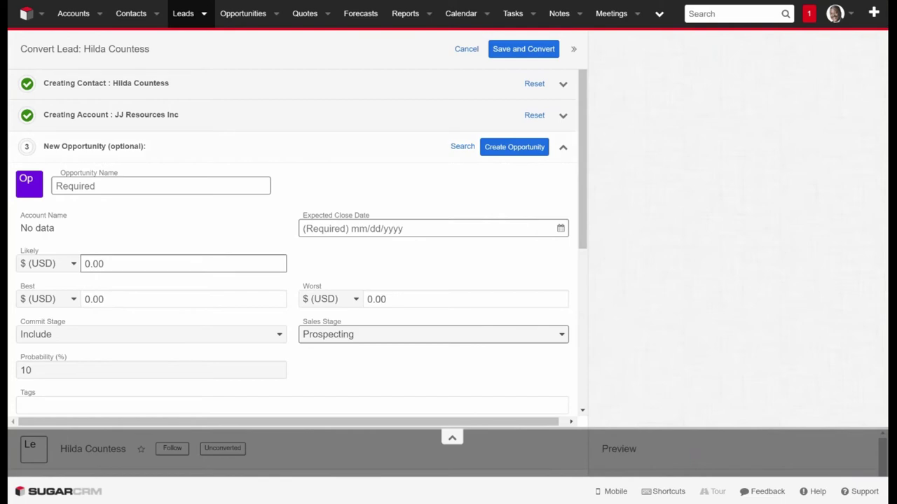
click(202, 87)
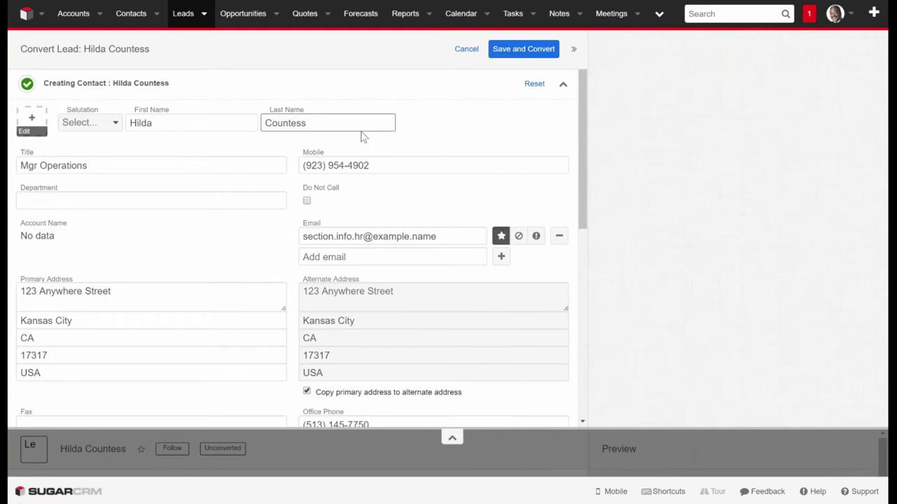
click(563, 85)
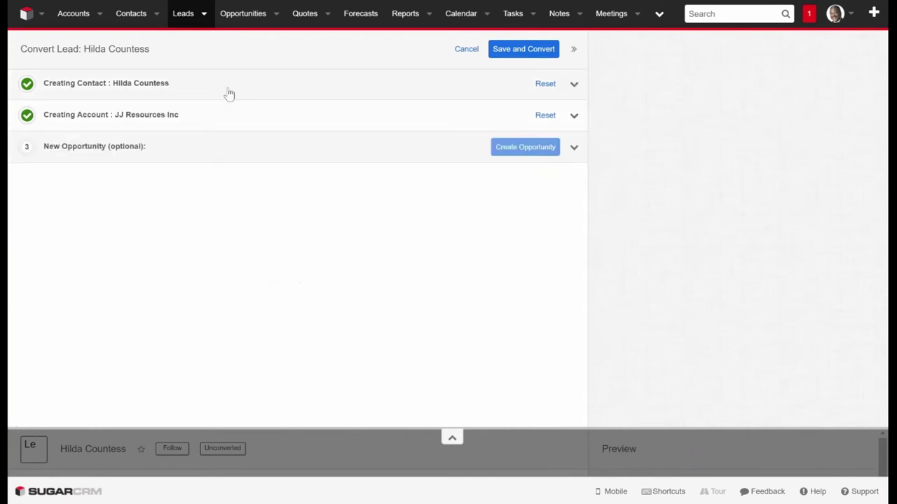
click(244, 121)
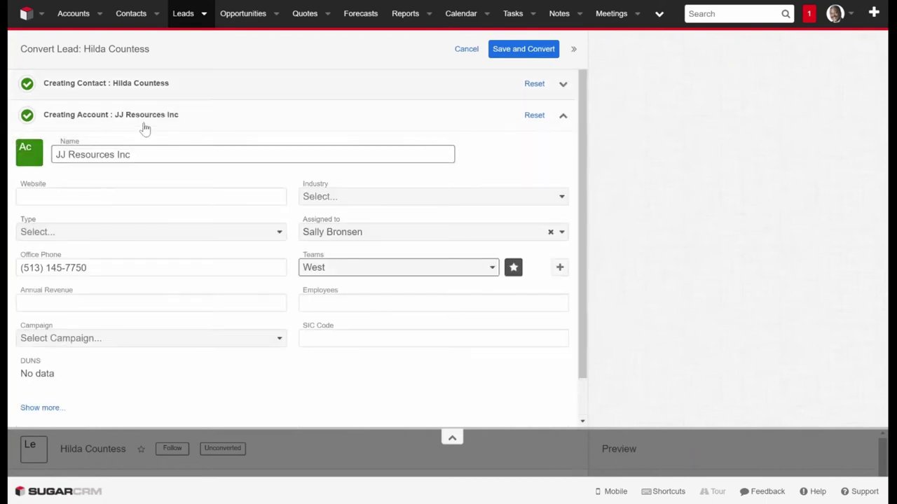
- Give the JJ Resources Inc account industry Chemicals and 200 employees
click(354, 198)
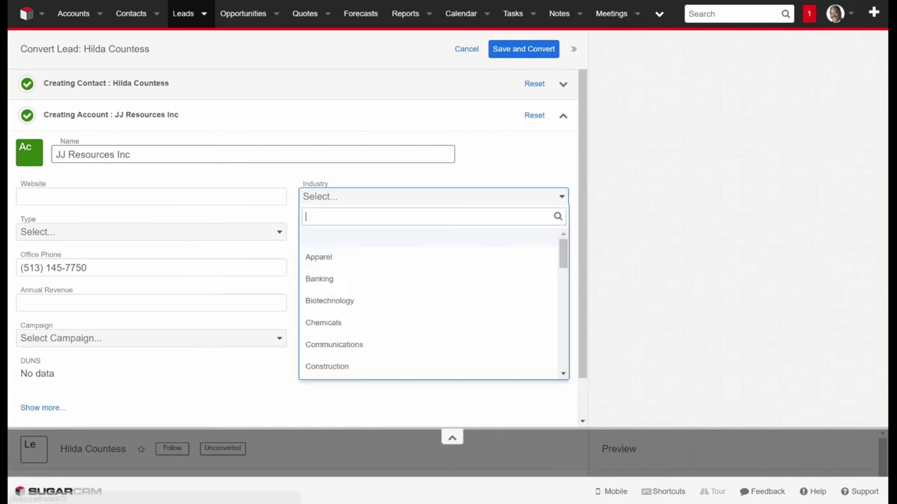
click(358, 328)
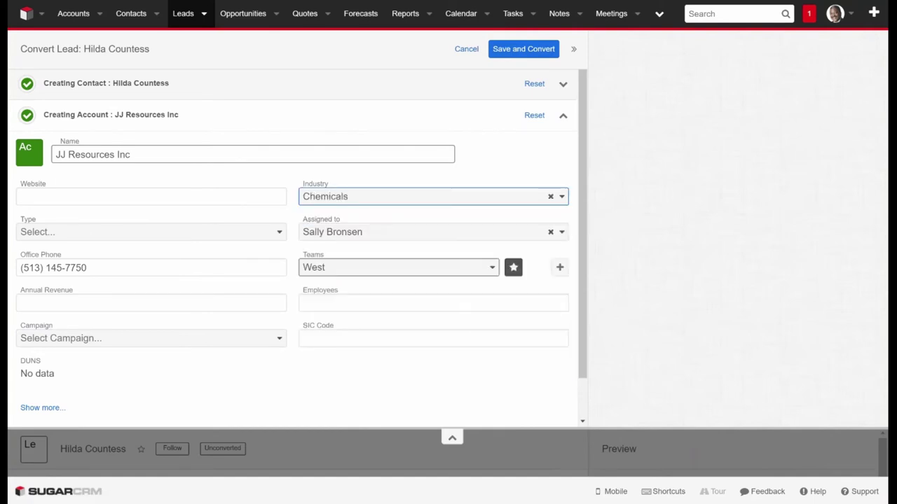
click(282, 181)
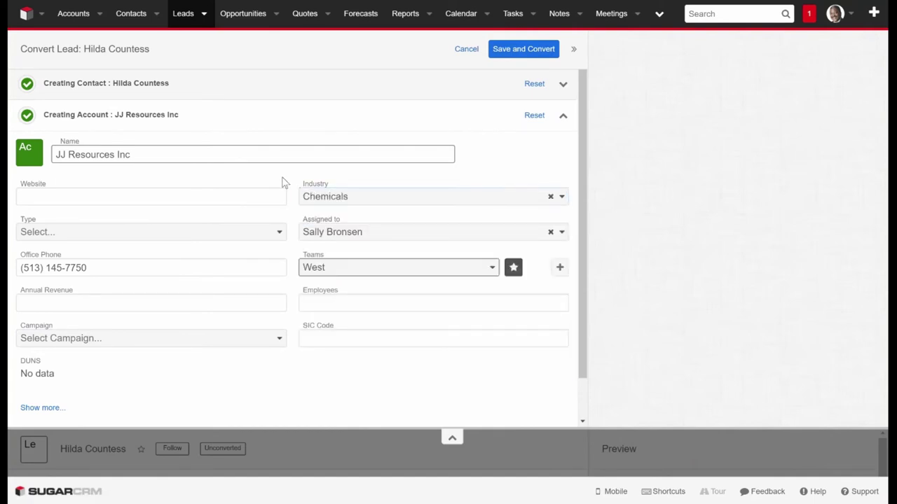
click(352, 303)
text(200)
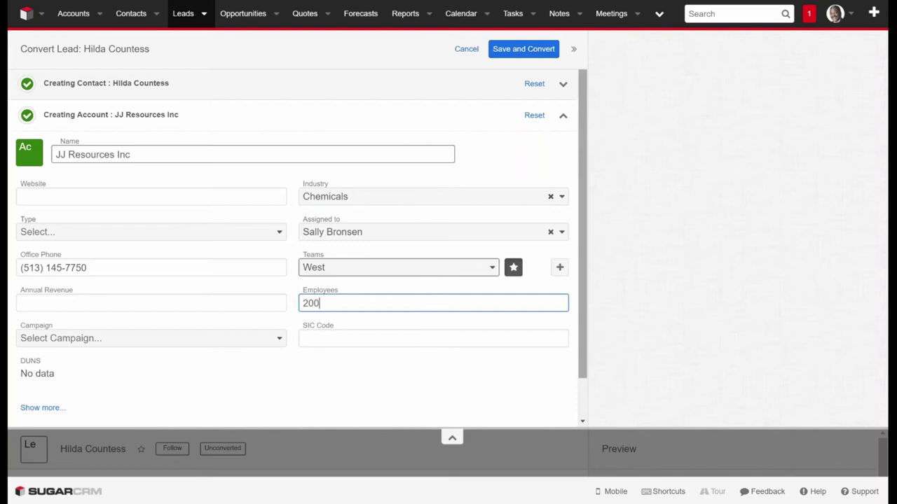
click(563, 117)
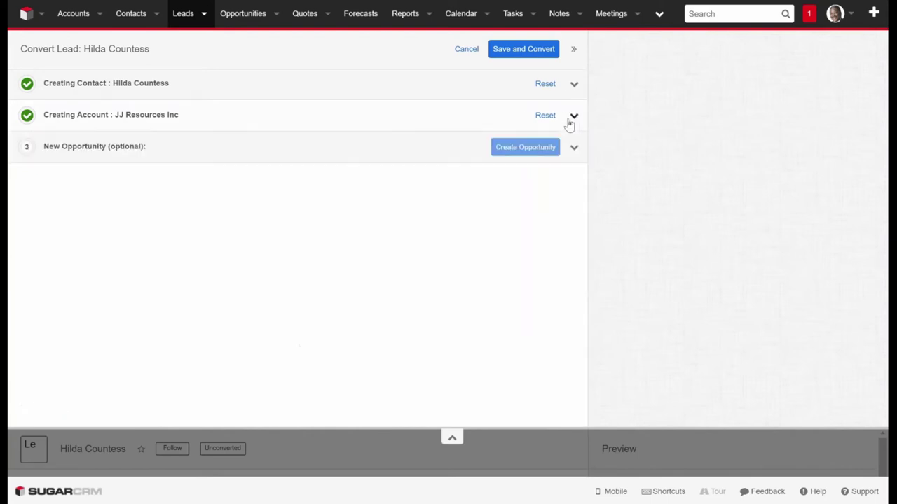
- Name the opportunity 'JJ Resources - 100 Blue Widgets' with expected close date 08/12/2016
click(96, 151)
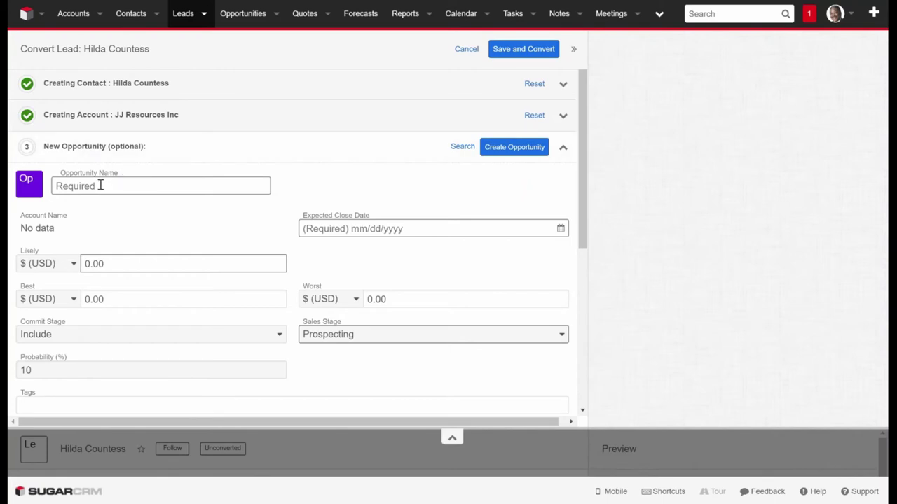
click(100, 185)
text(JJ Resources - 100 Blue Widge)
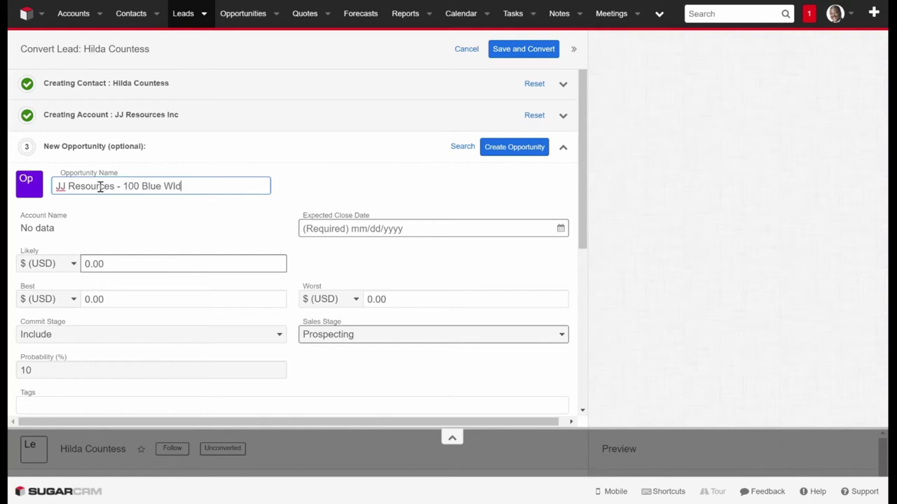
key(BackSpace)
key(BackSpace)
key(BackSpace)
text(dgets)
click(355, 226)
click(435, 208)
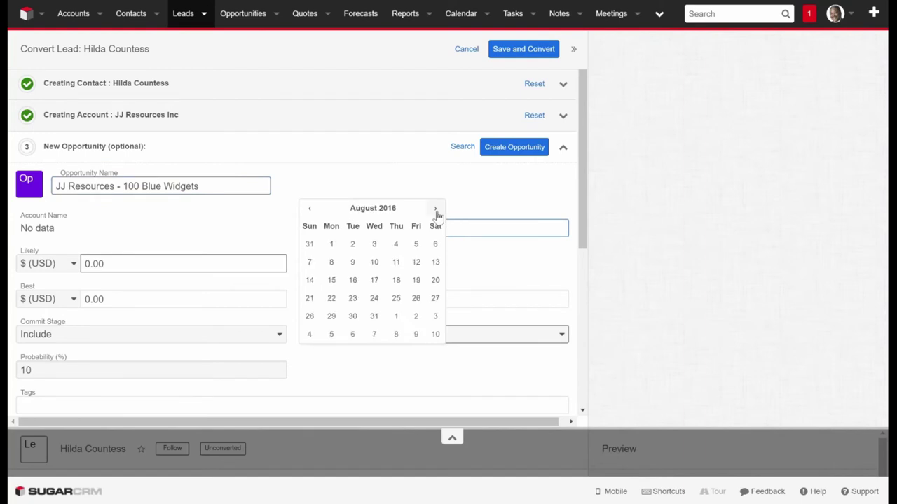
click(413, 263)
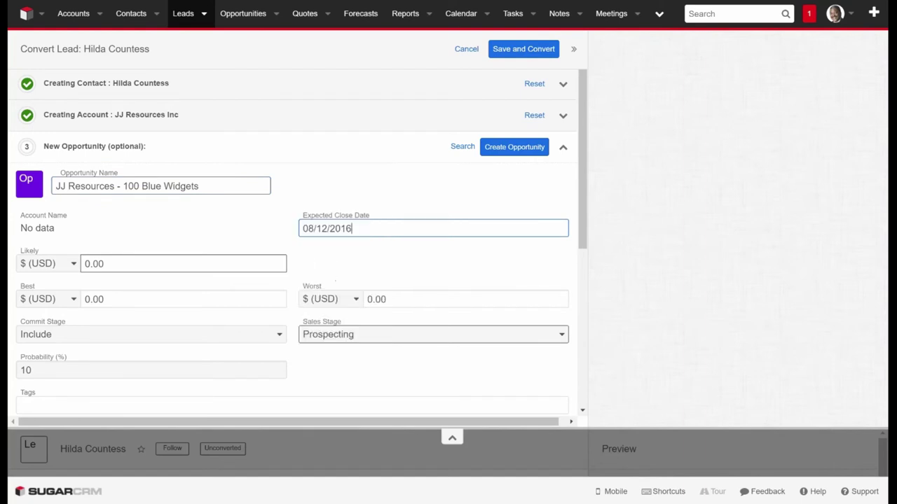
click(280, 236)
- Enter the opportunity amounts: likely 10,000, best 15,000, worst 5,000
click(220, 258)
text(10,000)
key(Tab)
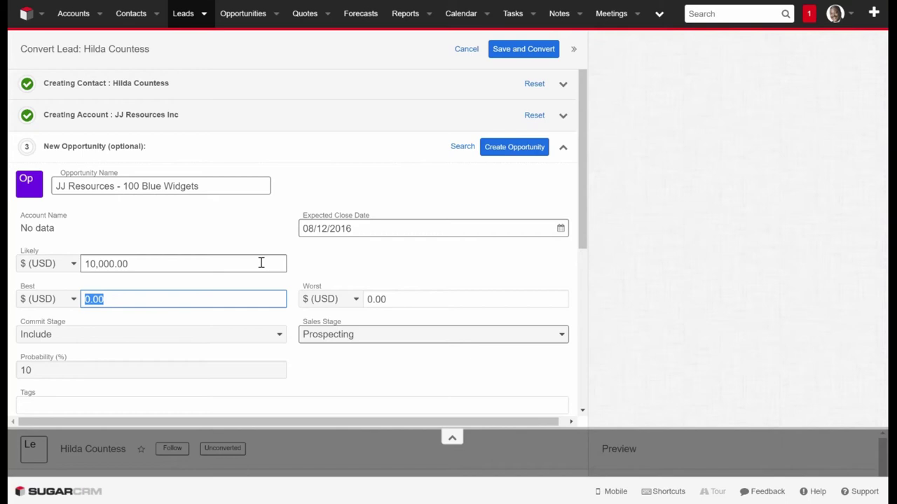
text(1)
text(5,000.0)
key(BackSpace)
key(Tab)
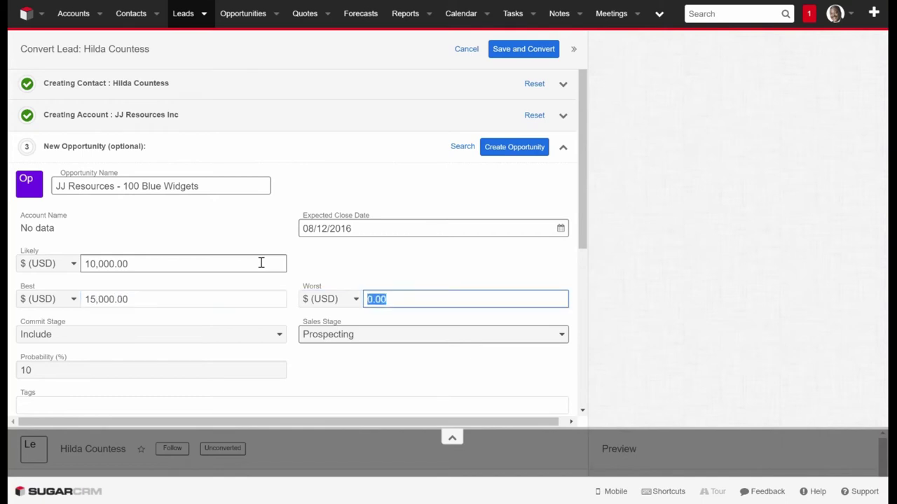
text(5000)
click(242, 230)
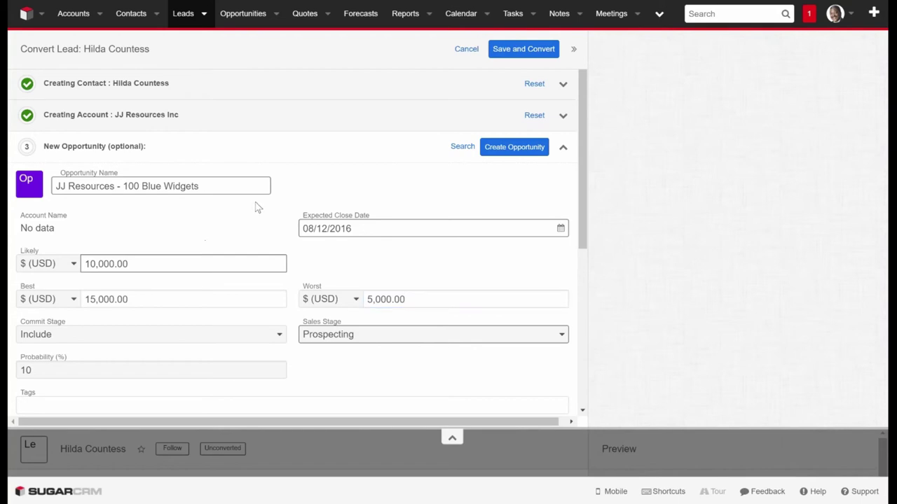
- Set the opportunity's sales stage to Qualification
scroll(259, 207, down, 2)
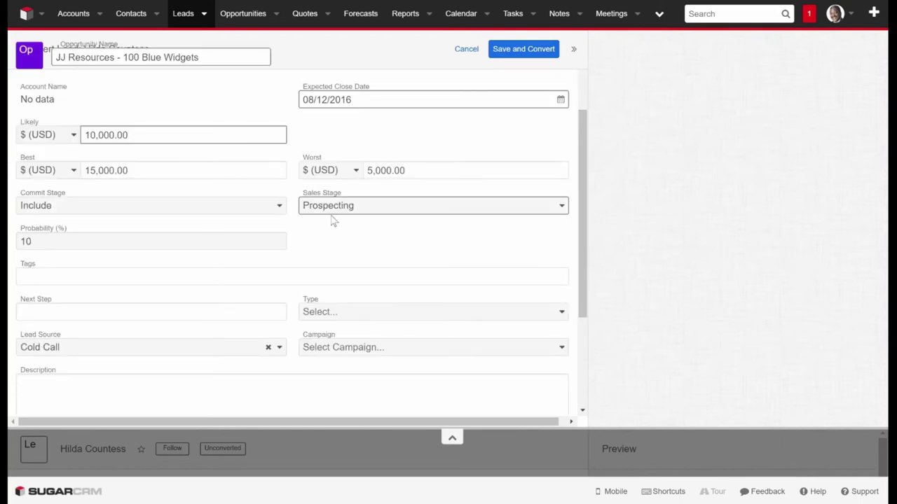
click(352, 214)
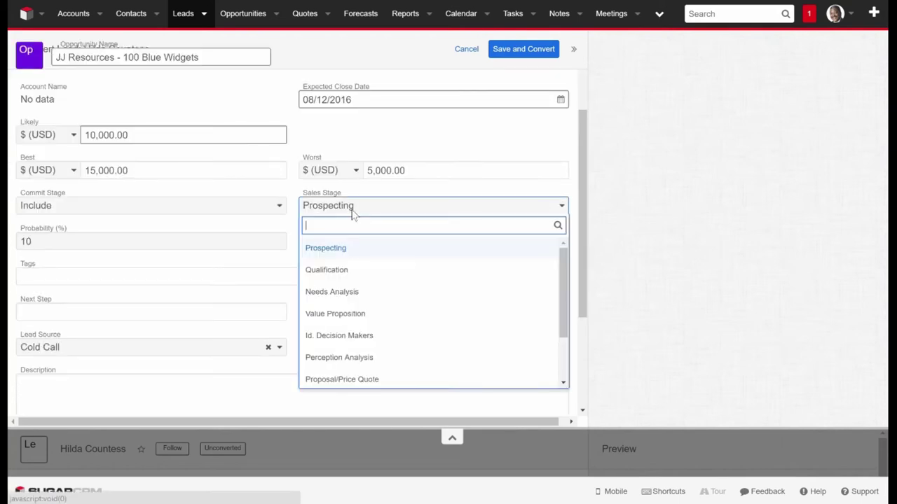
scroll(562, 261, down, 3)
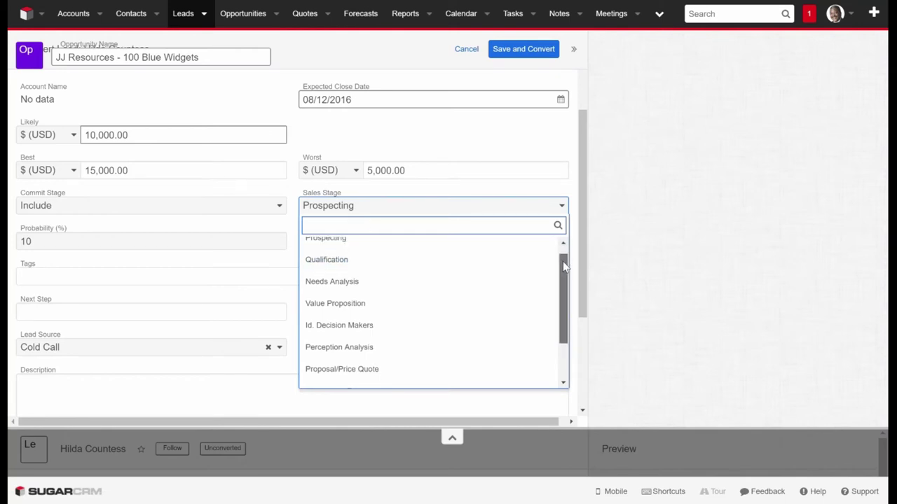
scroll(563, 294, up, 3)
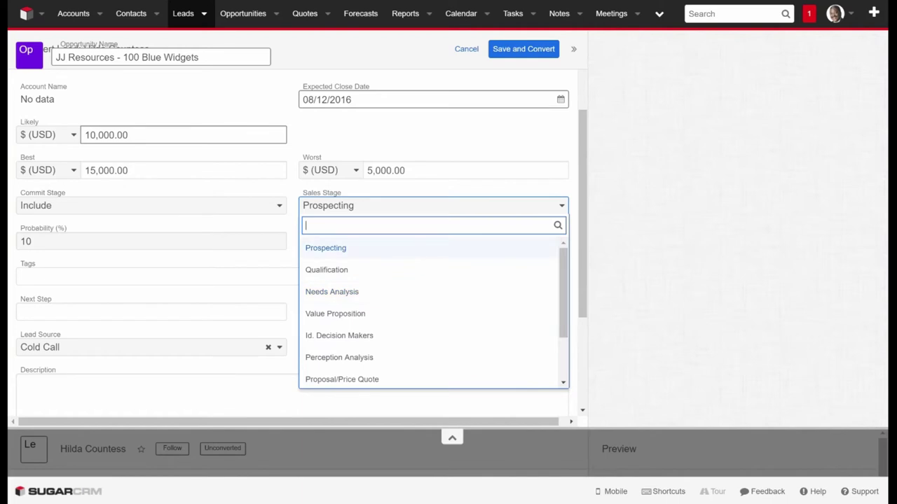
click(355, 252)
key(Return)
click(378, 269)
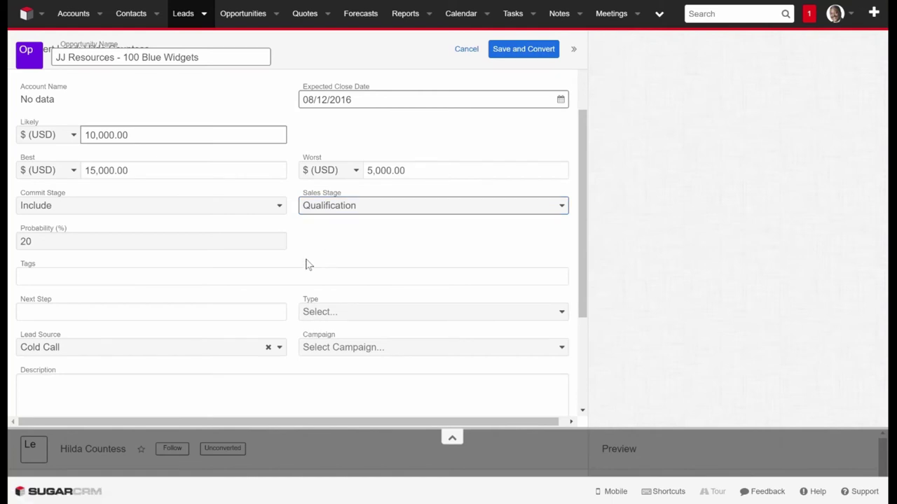
- Set the opportunity type to New Business
scroll(320, 246, down, 5)
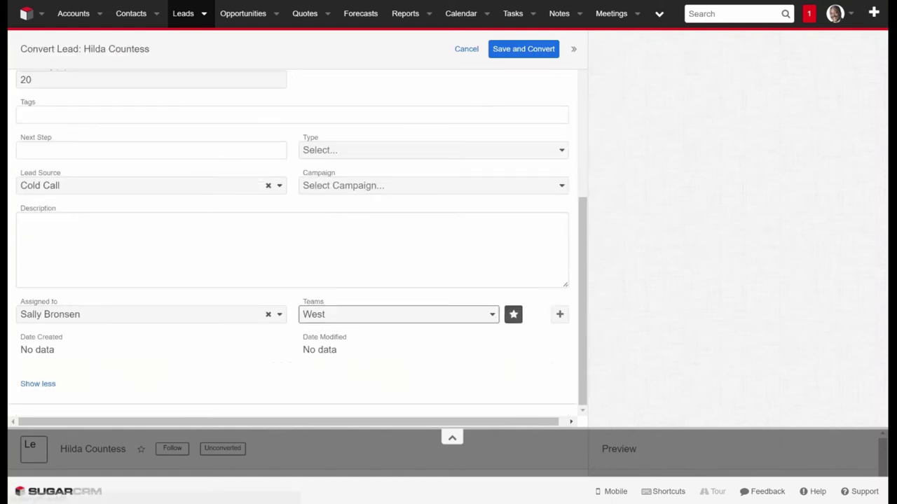
click(335, 150)
click(337, 207)
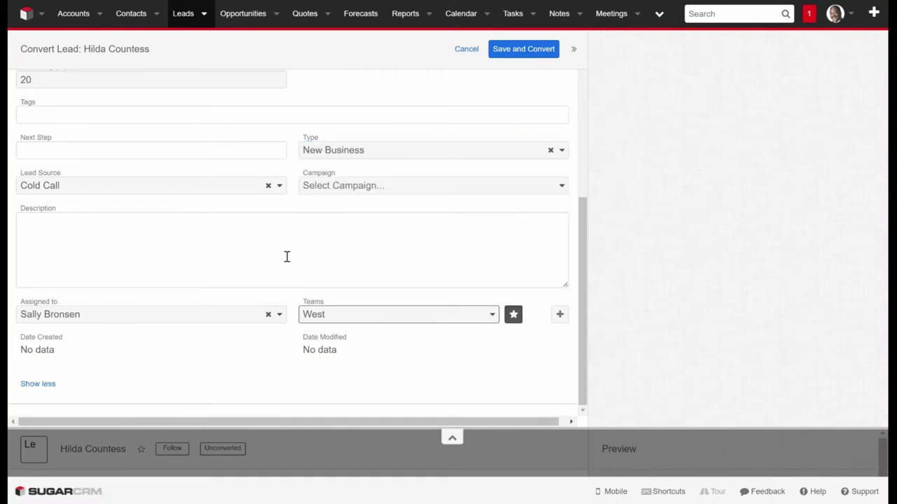
scroll(287, 256, up, 1)
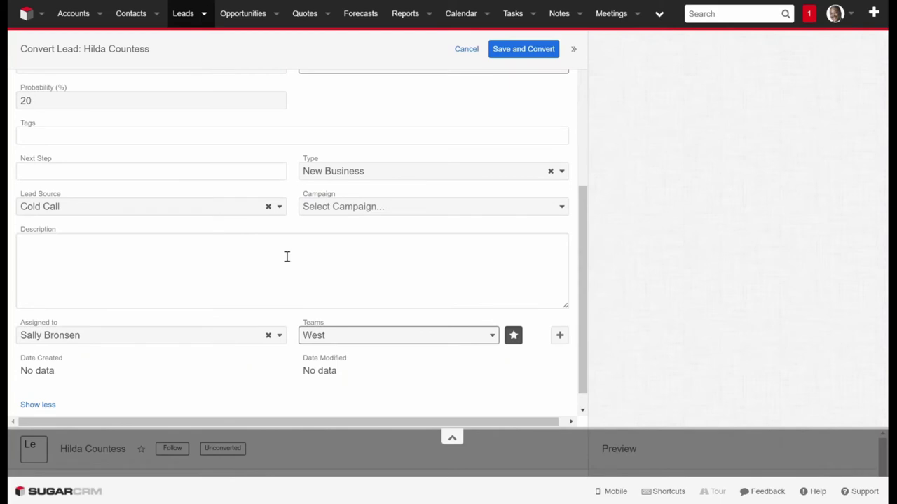
scroll(287, 257, up, 3)
scroll(301, 196, up, 1)
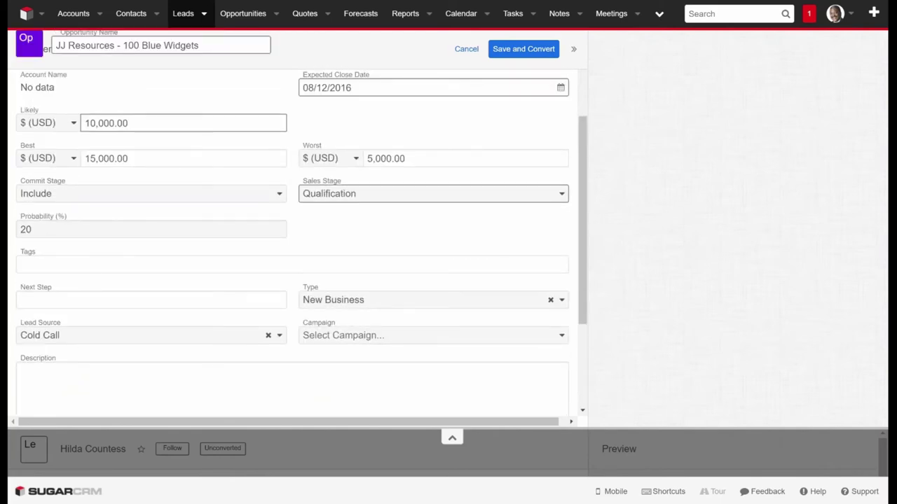
scroll(289, 262, up, 3)
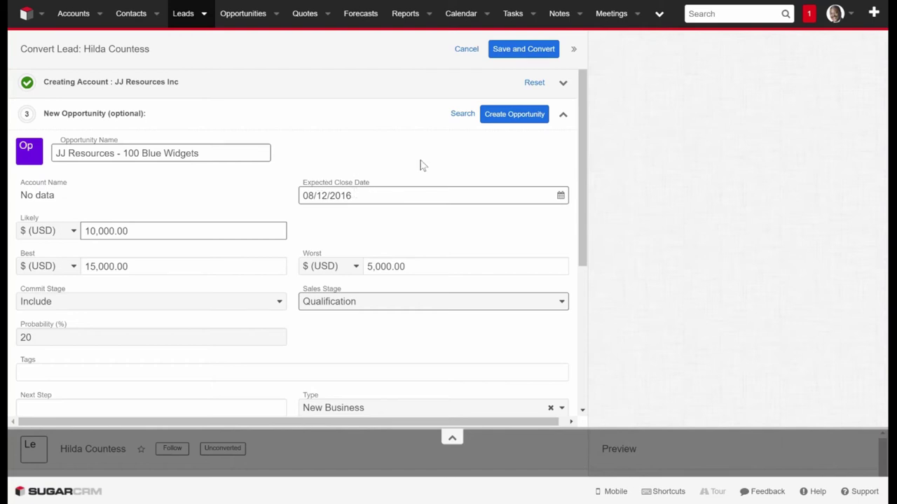
- Add the opportunity and save the conversion so the lead shows Converted
click(522, 114)
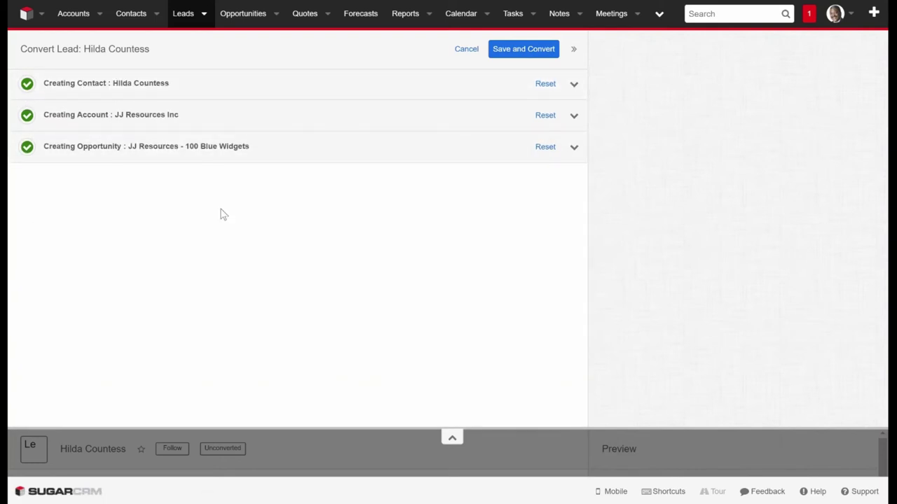
click(524, 49)
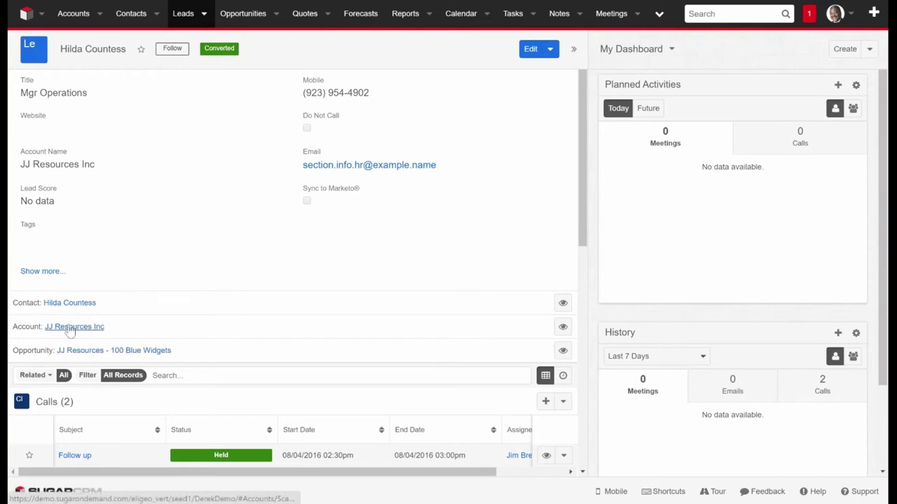
- Open the JJ Resources Inc account and start a new contact from its Contacts subpanel
click(307, 337)
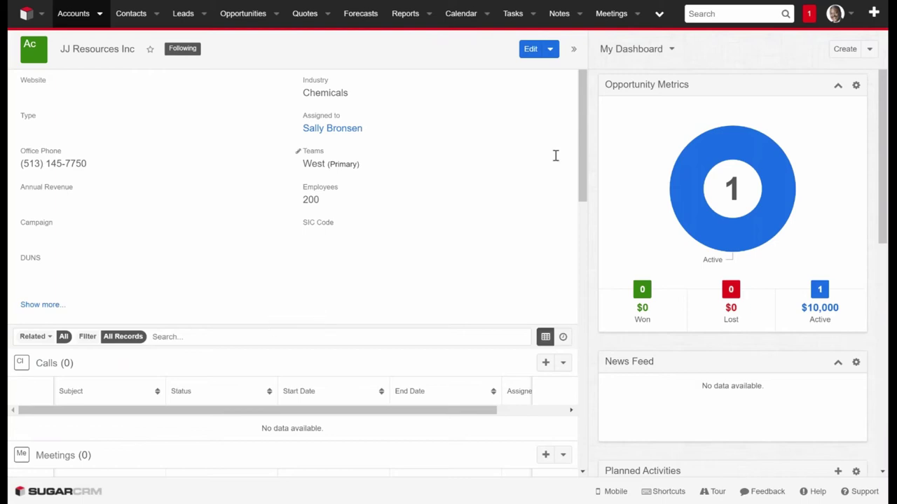
drag(583, 168, 582, 315)
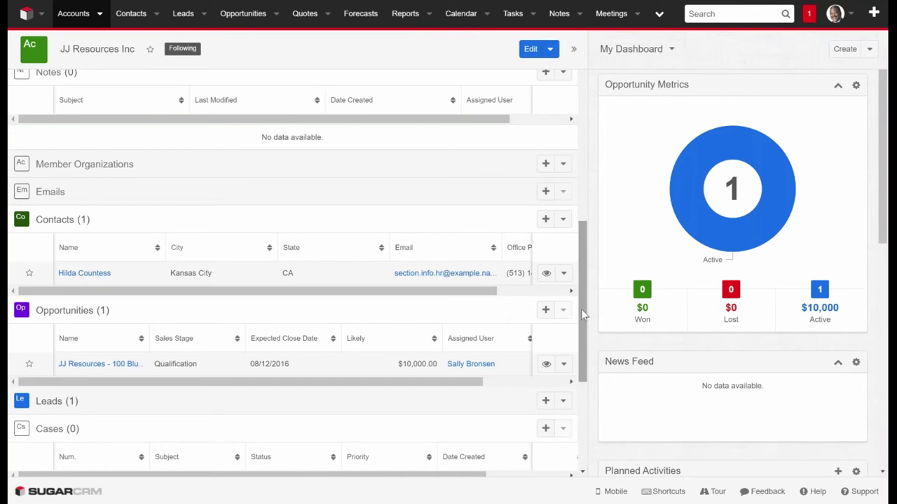
click(544, 219)
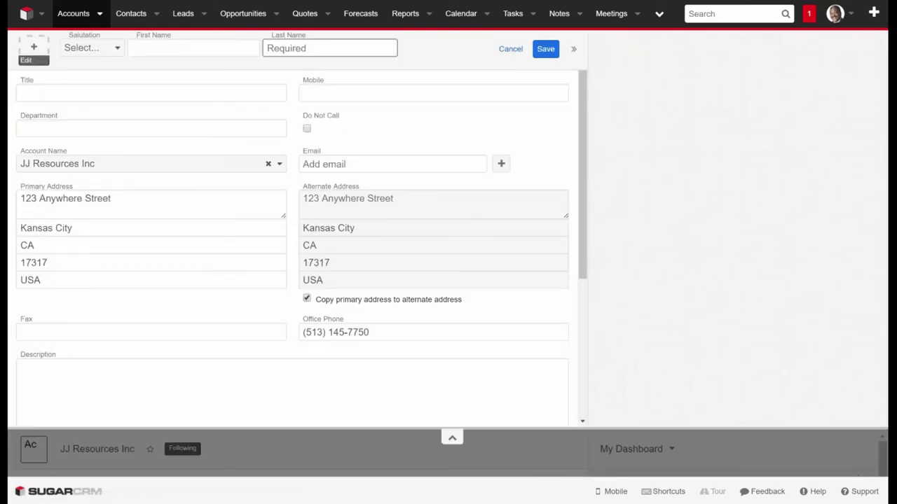
- Save a contact with the person's first and last name and title 'VP Of Marketing'
click(189, 52)
text(J)
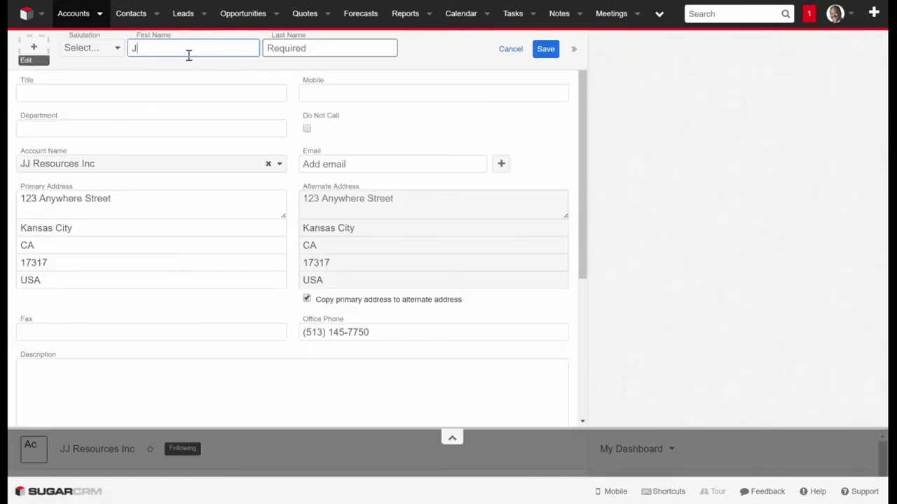
text(im)
key(Tab)
text(Smith)
click(138, 96)
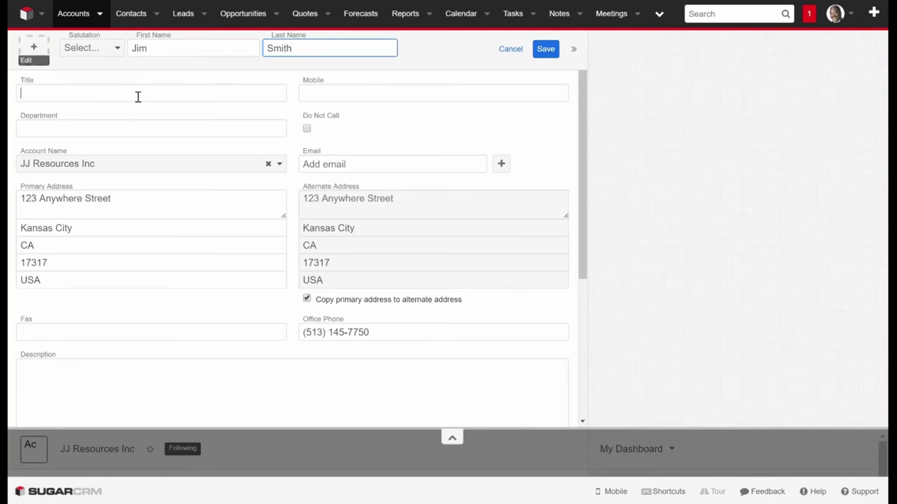
text(VP Of Market)
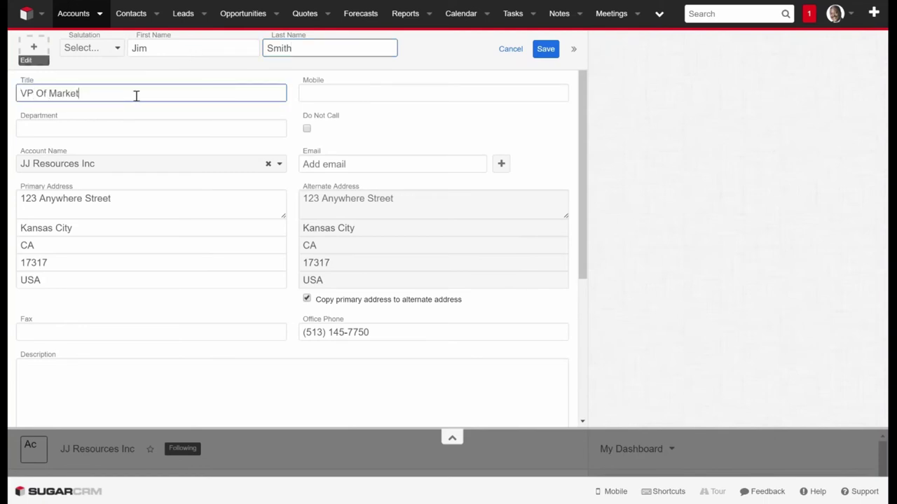
text(ing)
click(545, 48)
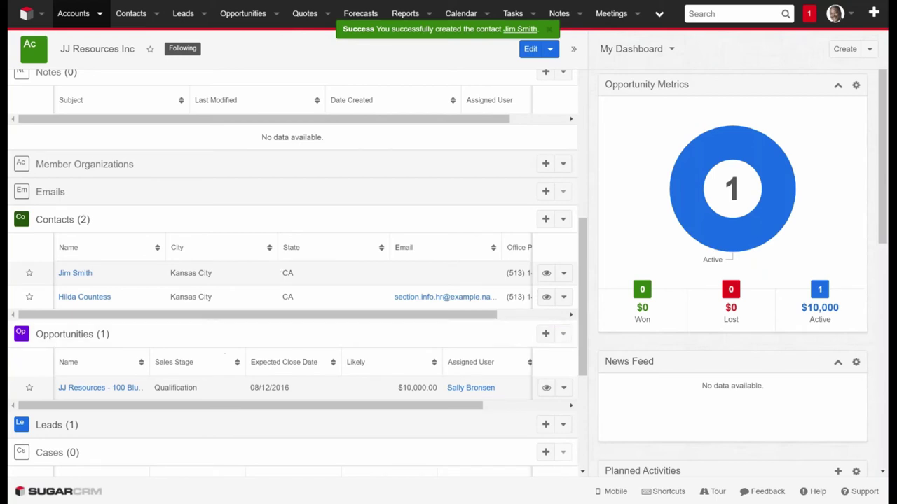
drag(586, 258, 585, 287)
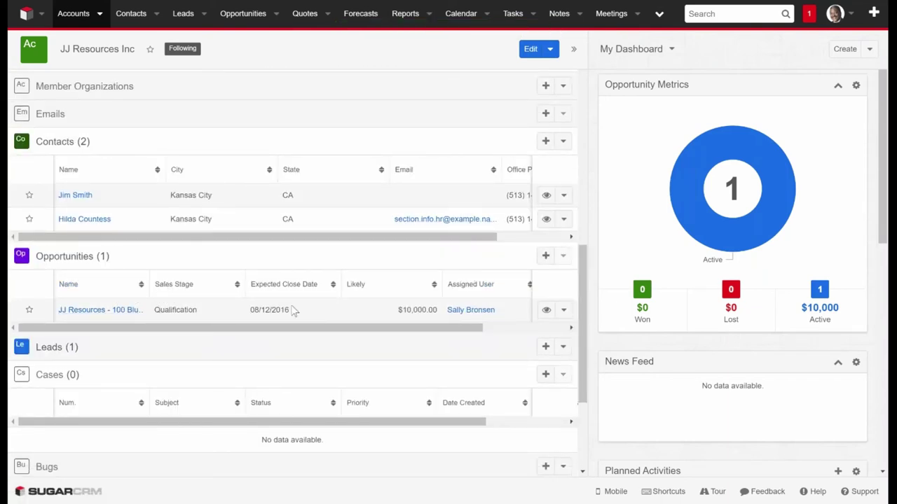
- Preview the JJ Resources - 100 Blue Widgets opportunity in the account's Opportunities subpanel
click(547, 314)
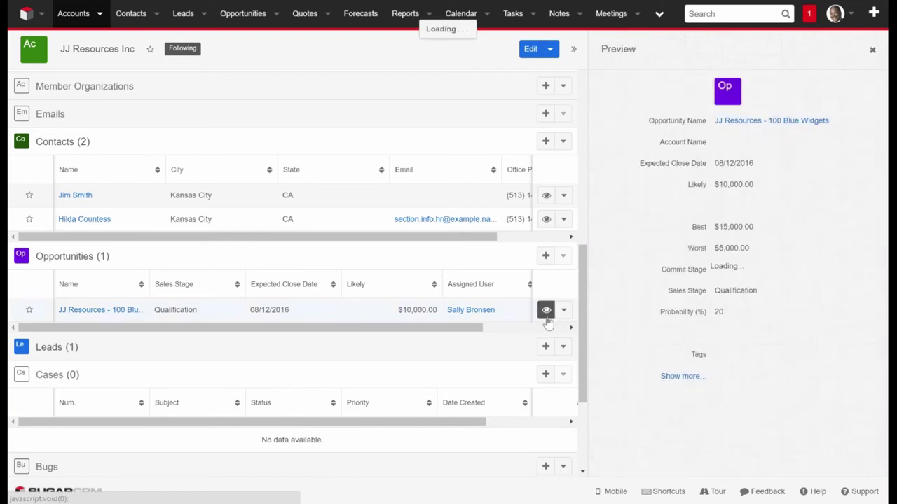
scroll(761, 280, down, 3)
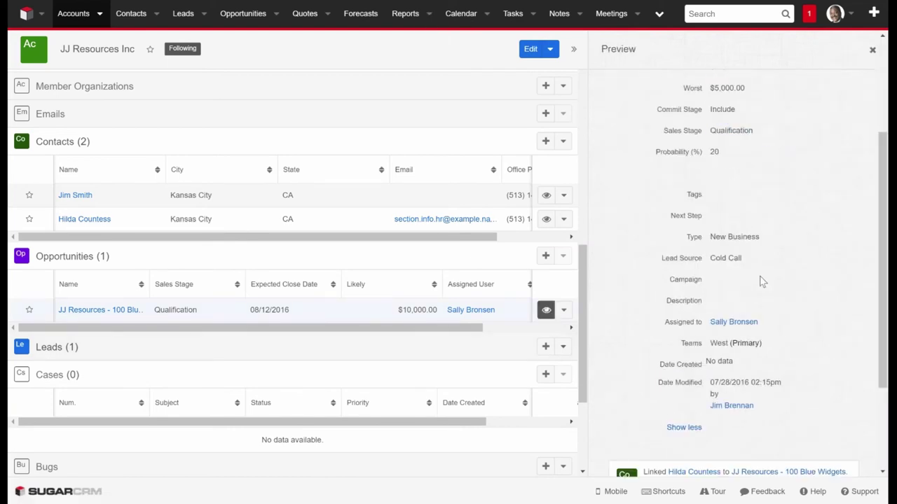
scroll(767, 281, down, 2)
scroll(771, 279, up, 5)
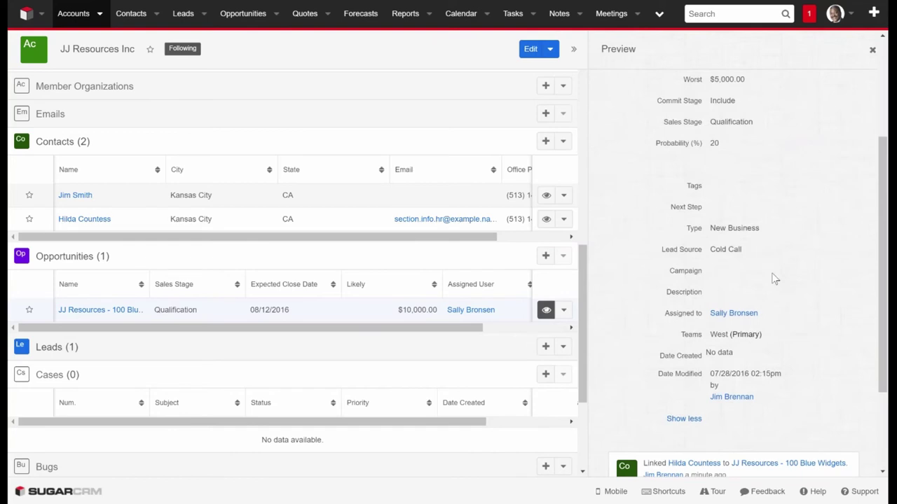
drag(583, 268, 587, 59)
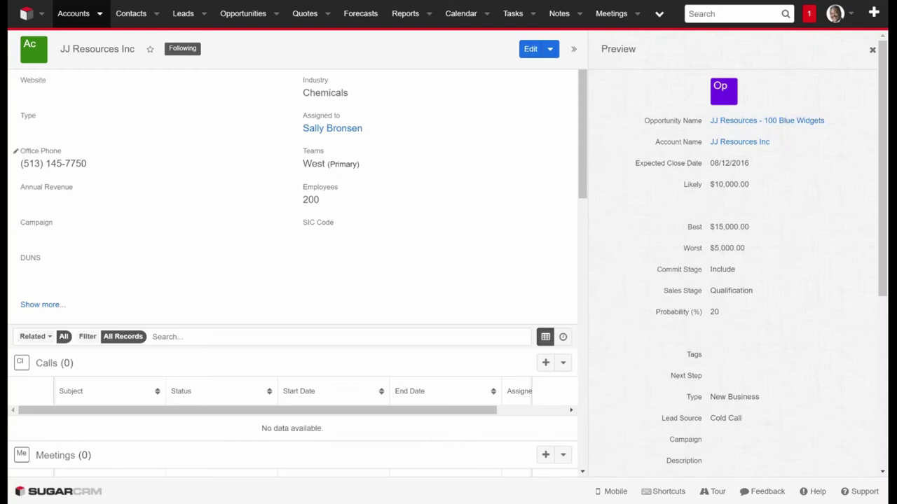
scroll(578, 164, down, 1)
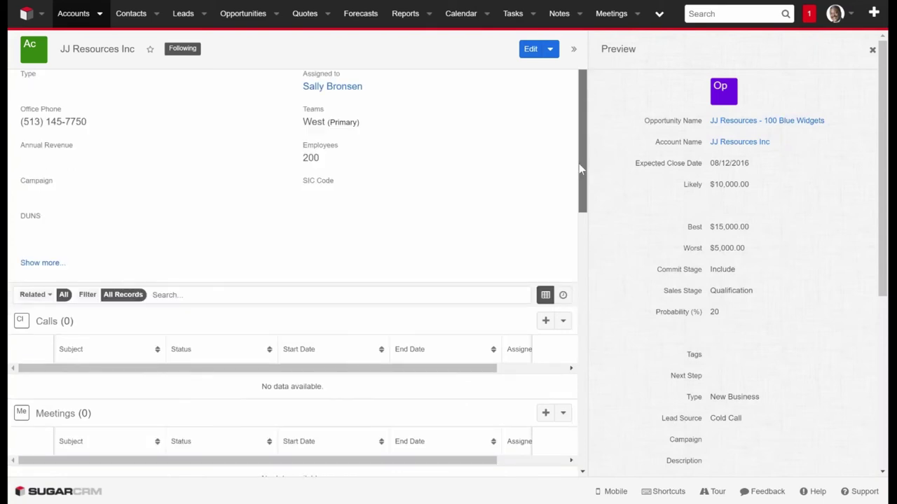
scroll(567, 294, down, 8)
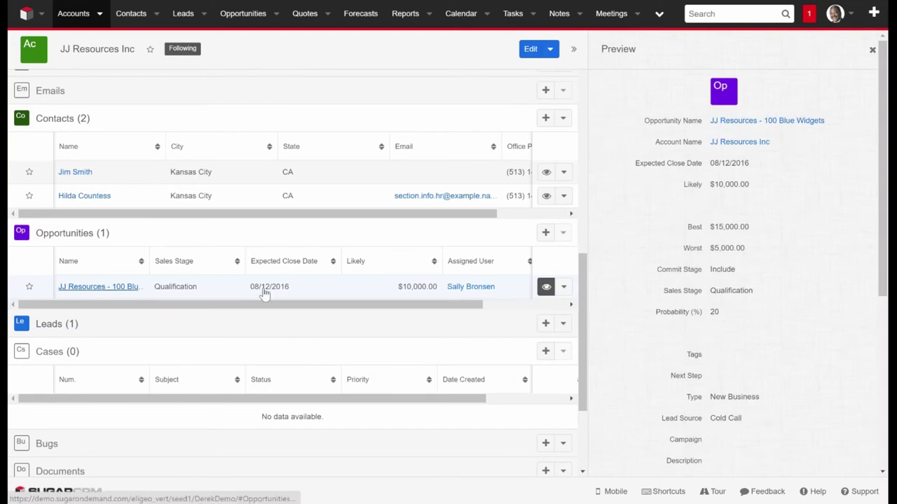
- Open the JJ Resources - 100 Blue Widgets opportunity record and scroll to its related records
click(98, 286)
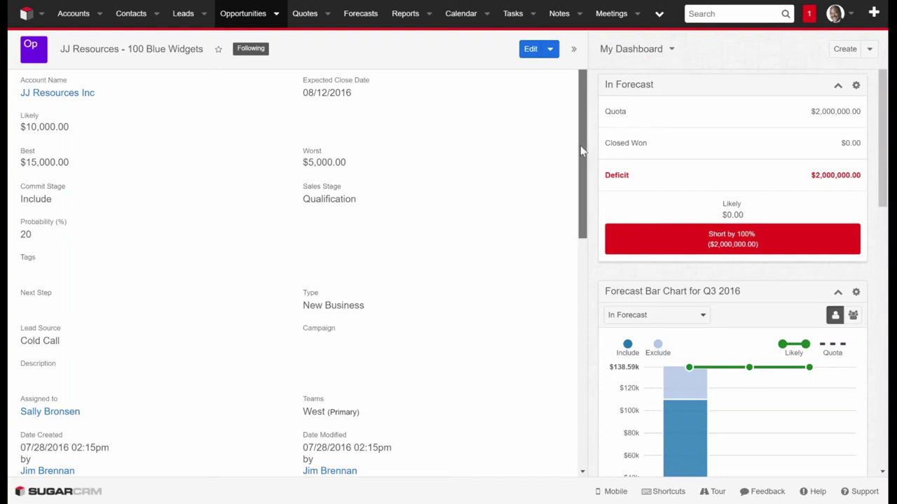
scroll(557, 216, down, 1)
scroll(557, 217, down, 10)
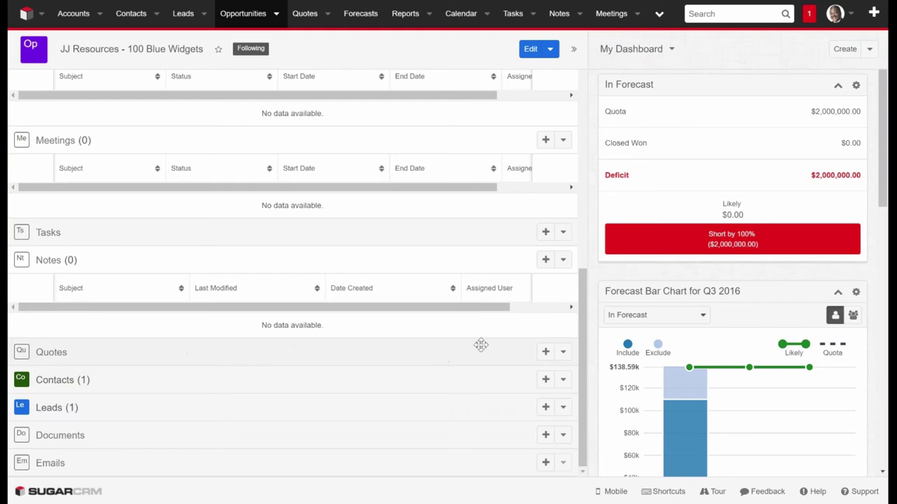
- Create a quote from the Quotes subpanel with subject 'JJ Resources - 100 Blue Widget'
click(416, 346)
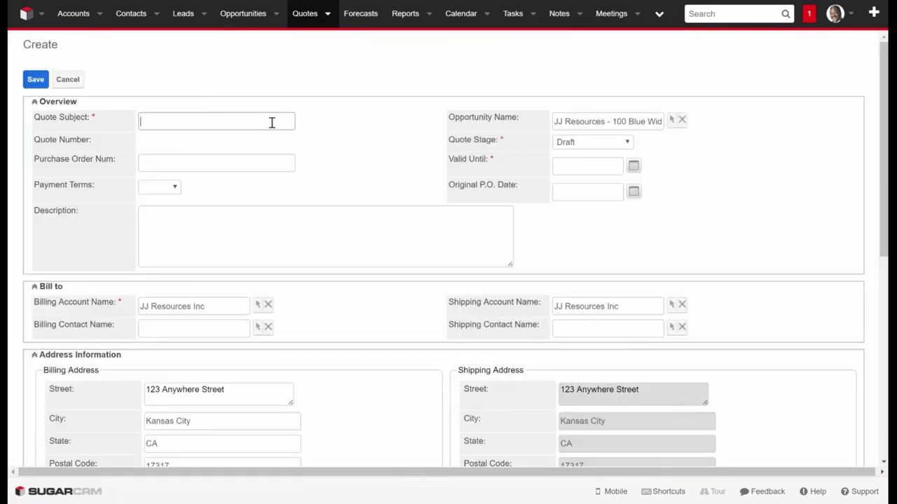
text(JJ Resources - 100 Blue Widget)
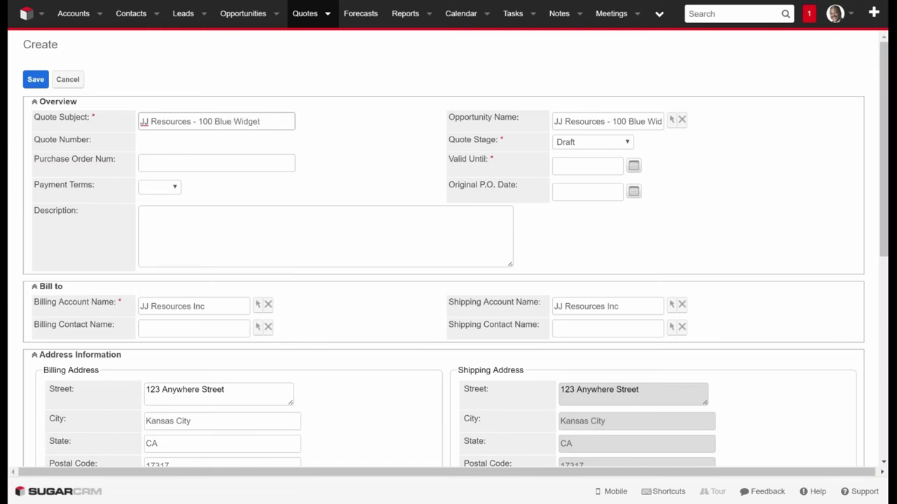
drag(475, 117, 620, 98)
click(403, 148)
- Set the quote stage to Negotiation
click(599, 145)
click(589, 142)
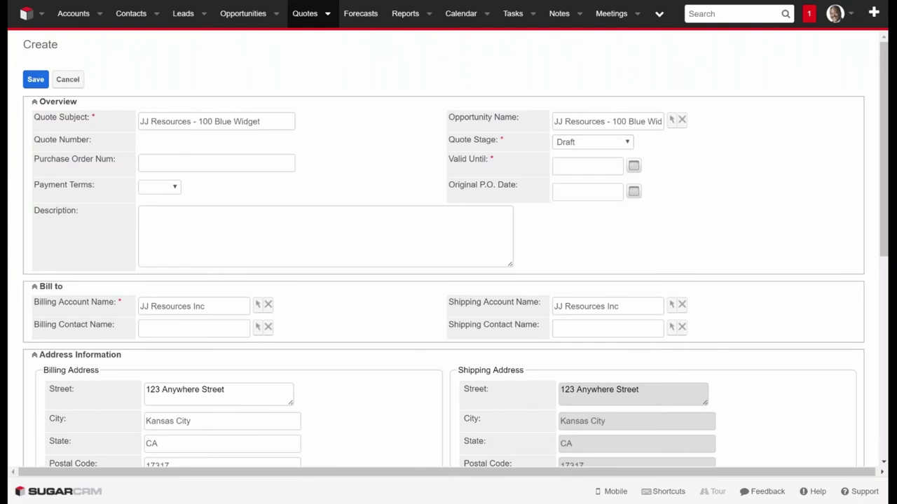
click(589, 143)
click(597, 145)
click(599, 146)
click(608, 165)
- Set the quote's Valid Until date to 08/11/2016
click(634, 165)
click(627, 229)
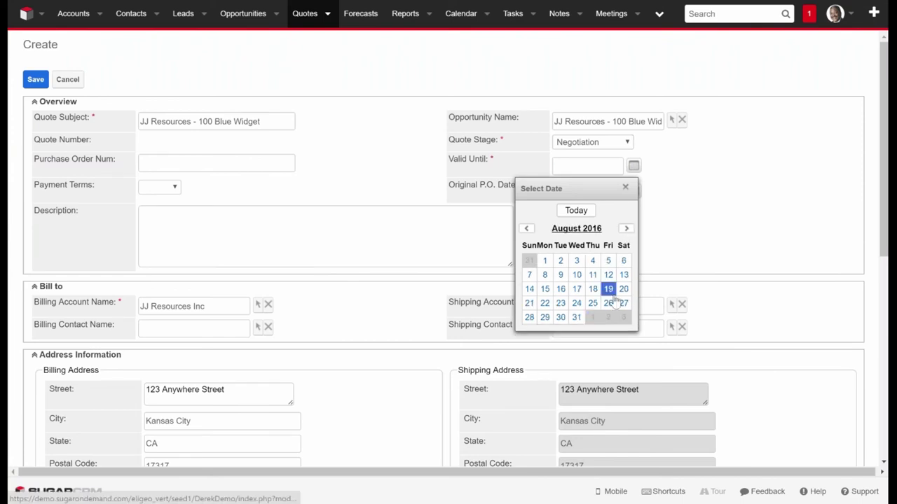
click(593, 274)
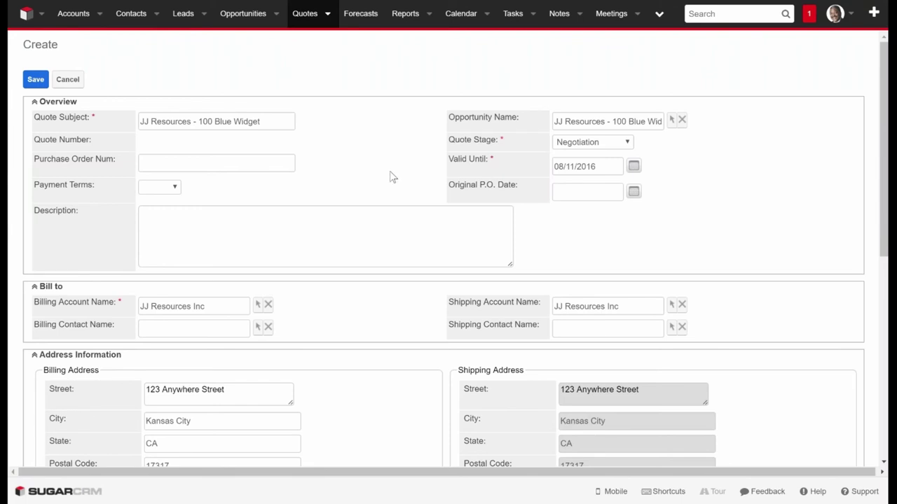
scroll(410, 174, down, 1)
scroll(412, 173, down, 4)
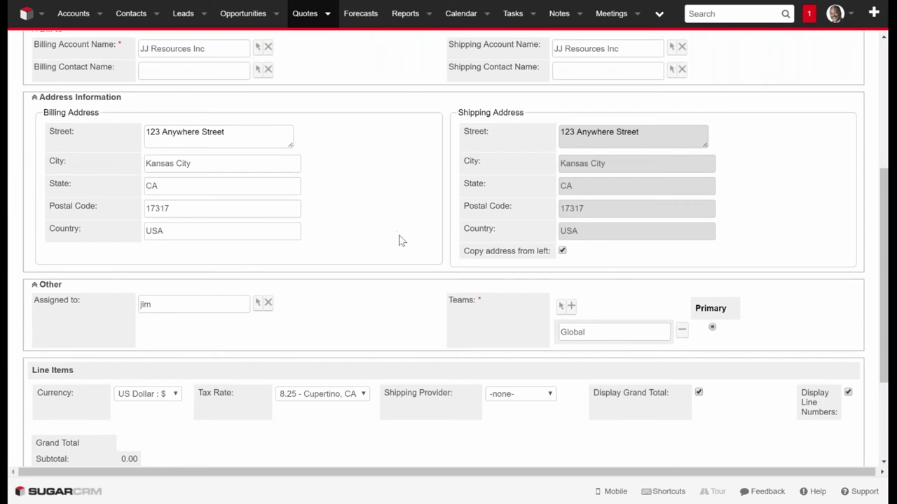
scroll(397, 240, down, 3)
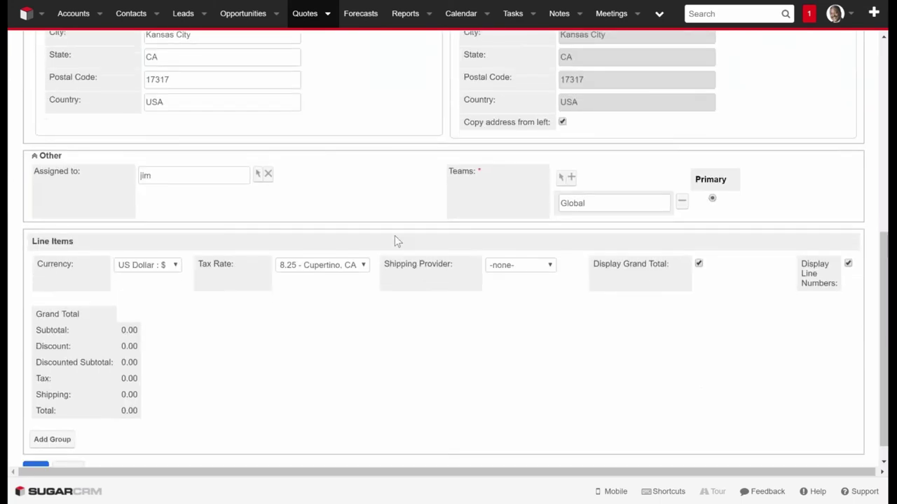
- Add a line-item group with one empty row and bring up the Product Catalog for its product
click(70, 420)
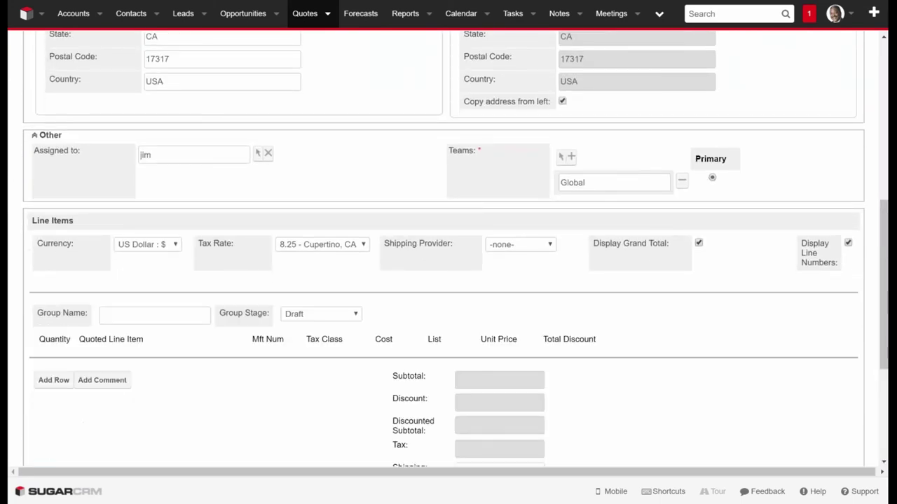
scroll(256, 282, down, 2)
scroll(218, 282, down, 1)
click(53, 251)
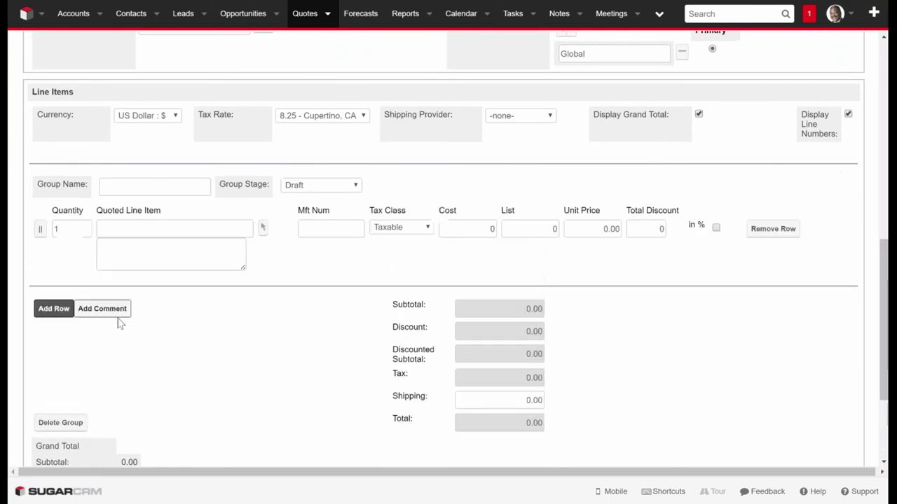
click(138, 231)
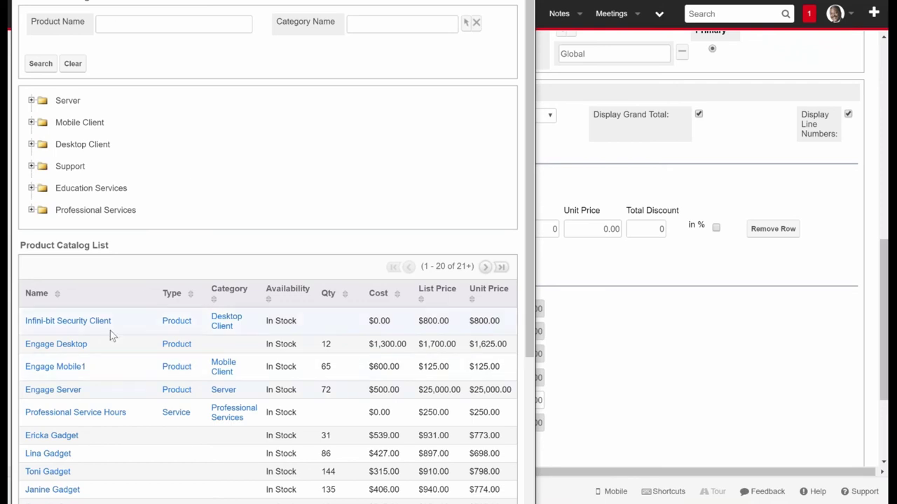
scroll(129, 378, down, 1)
scroll(130, 378, down, 5)
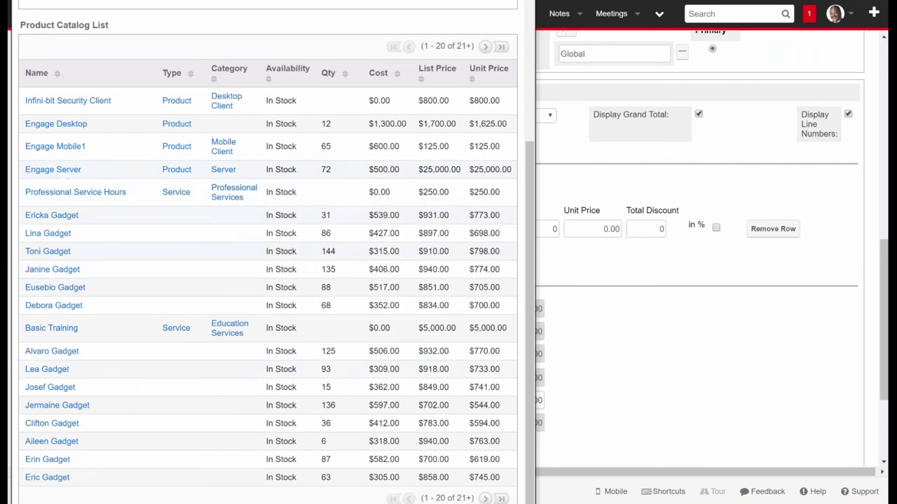
- Add Professional Service Hours as the first line item with quantity 10
click(192, 269)
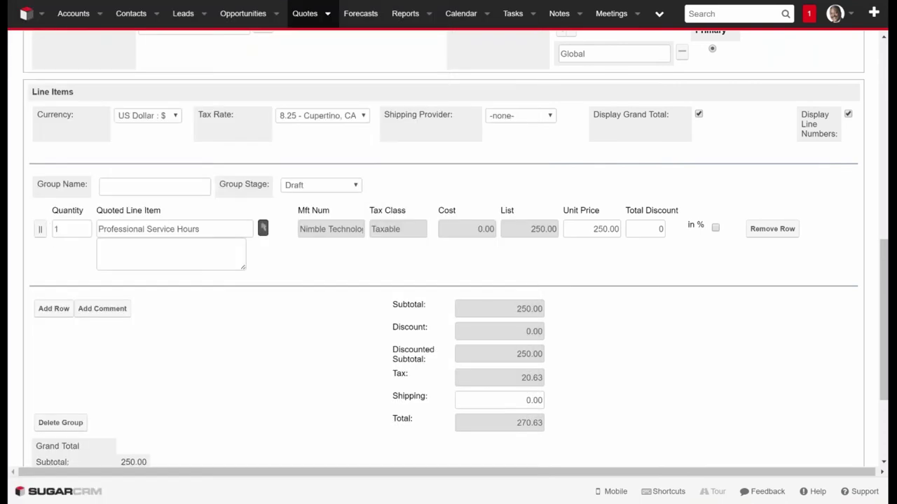
double_click(70, 229)
text(10)
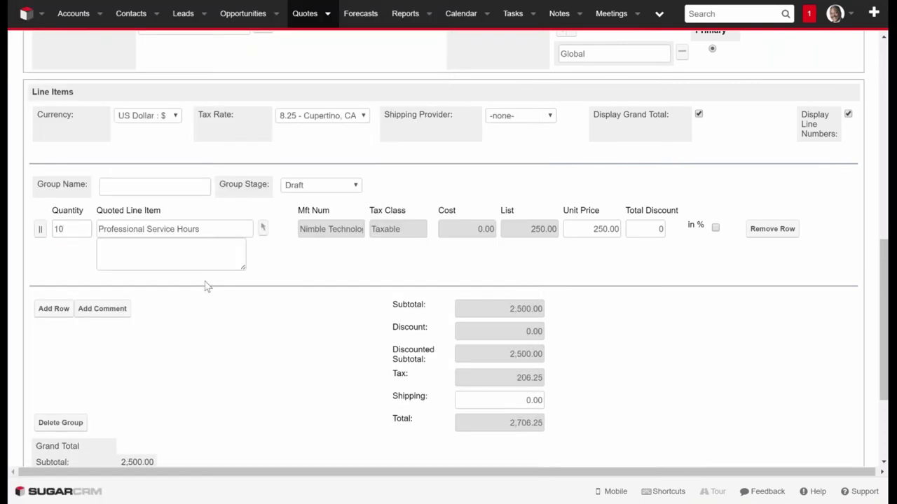
click(585, 231)
double_click(584, 232)
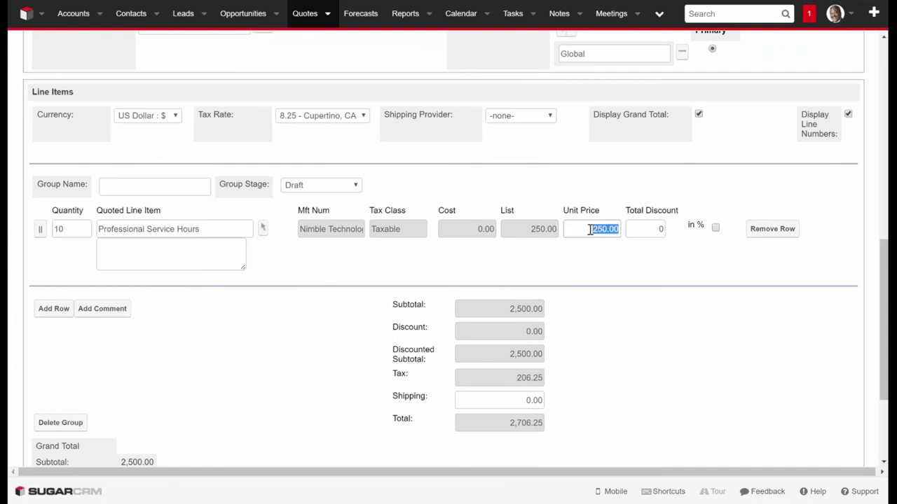
- Add a second line for 100 Blue Widgets with manufacturer number 12345, cost and prices
click(44, 308)
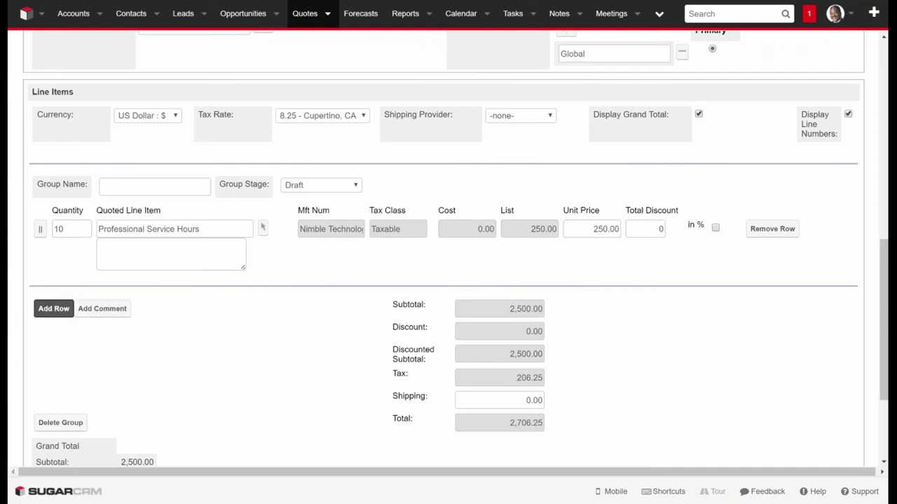
text(00)
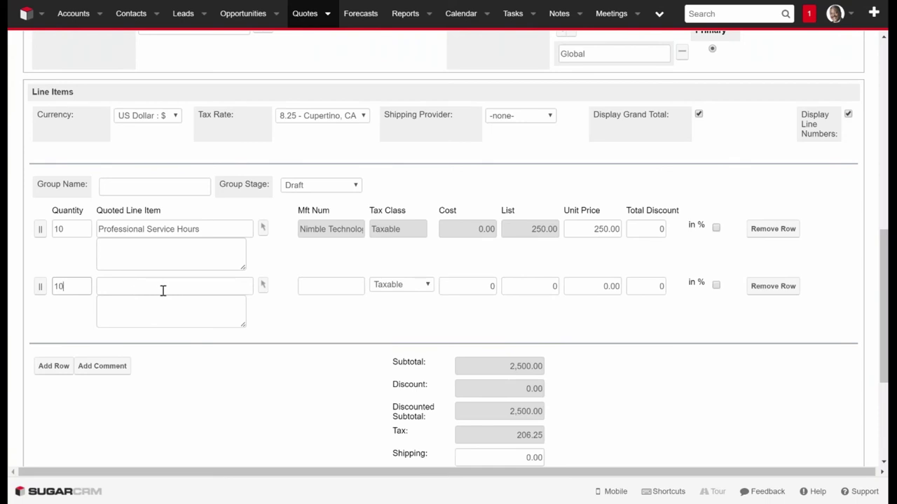
click(163, 289)
text(Blue )
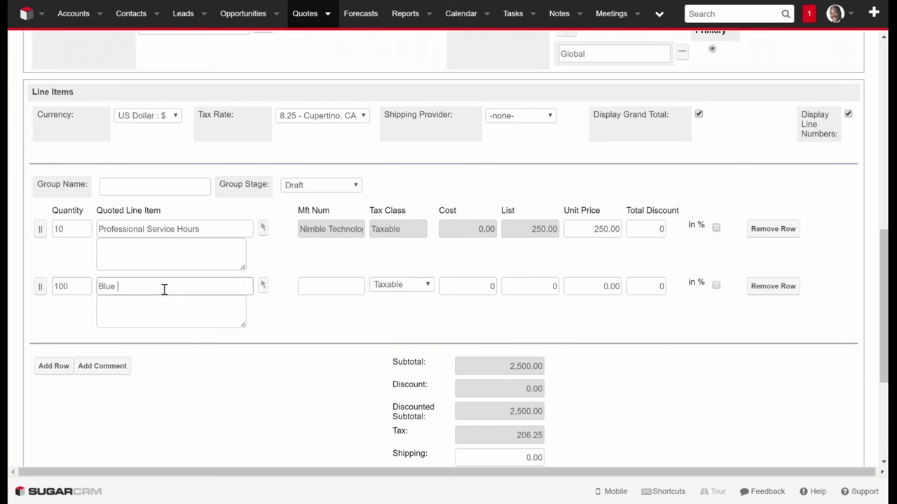
text(Widgets)
click(355, 287)
text(12345)
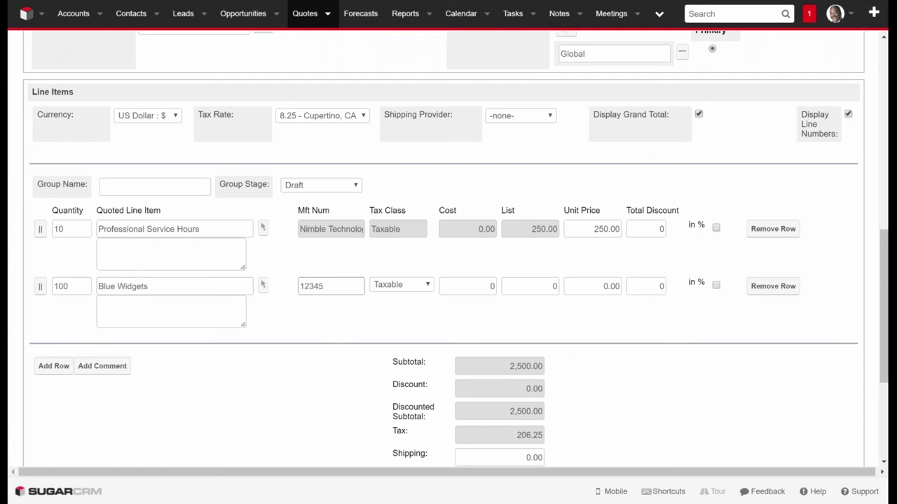
click(460, 284)
text(1000)
key(Tab)
text(15)
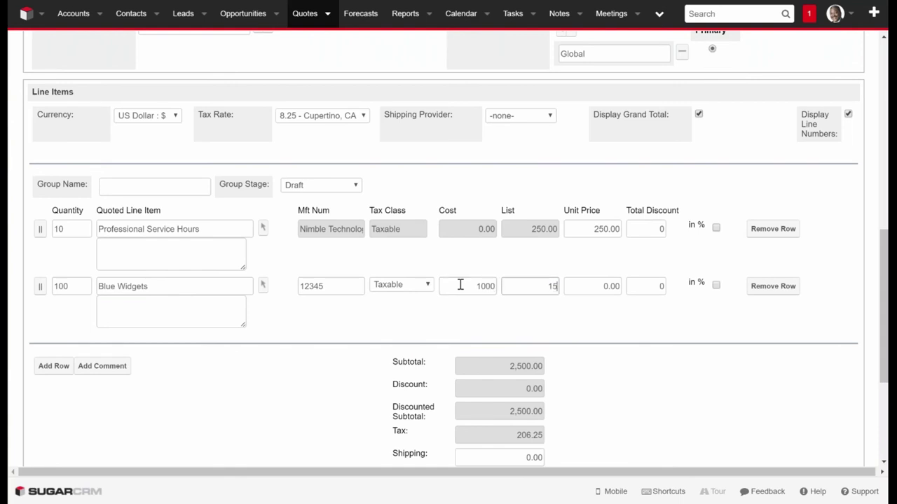
text(00)
key(Tab)
text(1500)
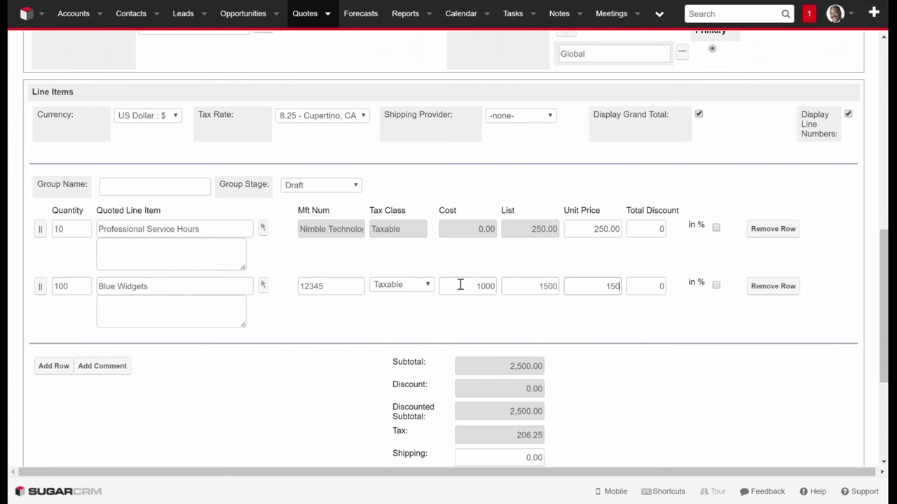
key(Tab)
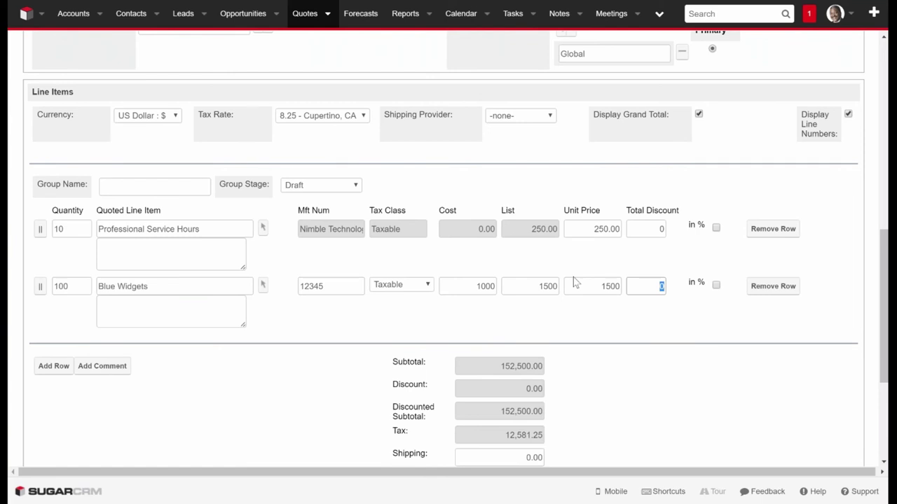
click(625, 325)
- Correct the Blue Widgets cost to 10, list price to 15 and unit price to 15
click(473, 286)
double_click(473, 286)
text(1)
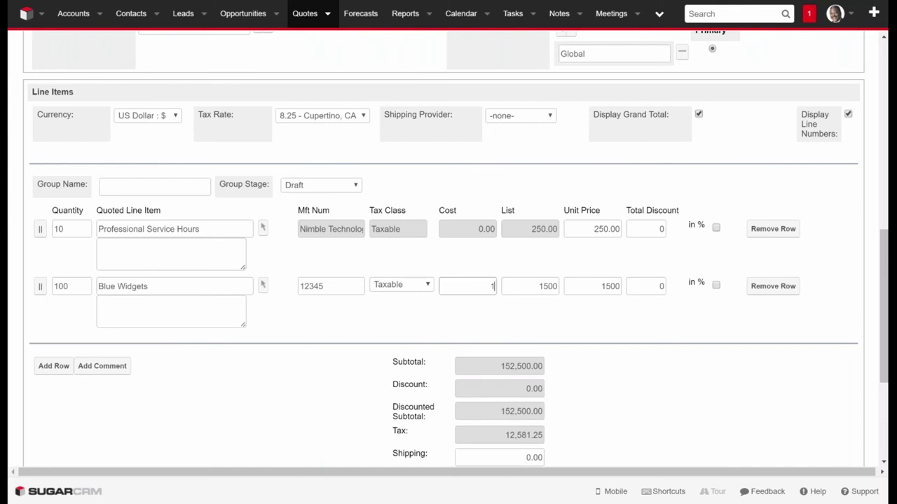
text(0)
key(Tab)
text(15)
click(451, 344)
click(462, 287)
double_click(316, 287)
click(352, 290)
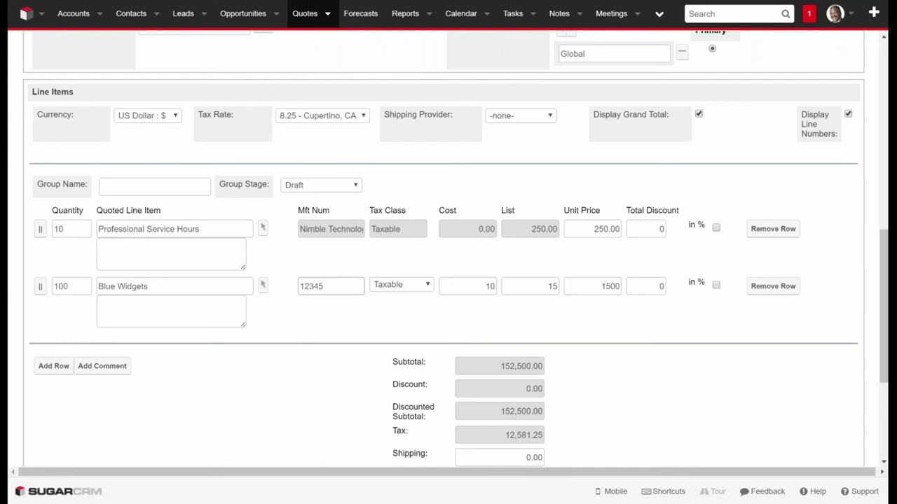
click(320, 321)
double_click(607, 286)
text(15)
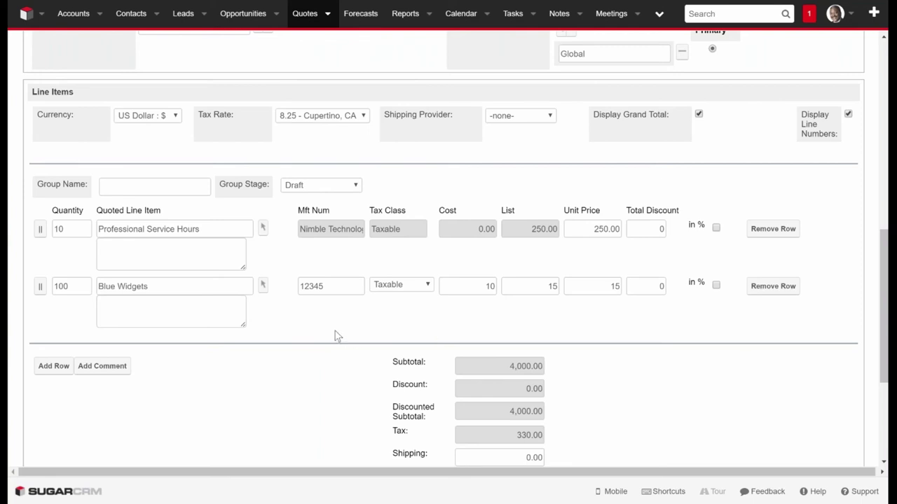
scroll(326, 331, down, 3)
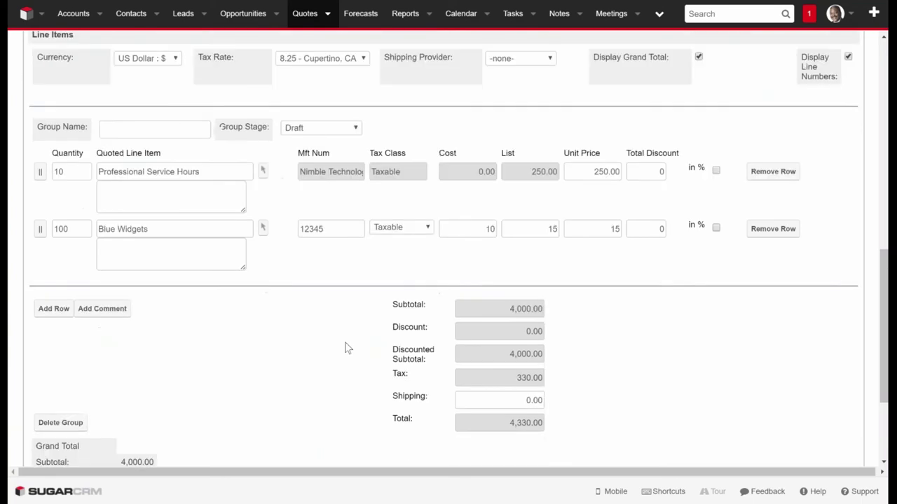
scroll(350, 243, down, 1)
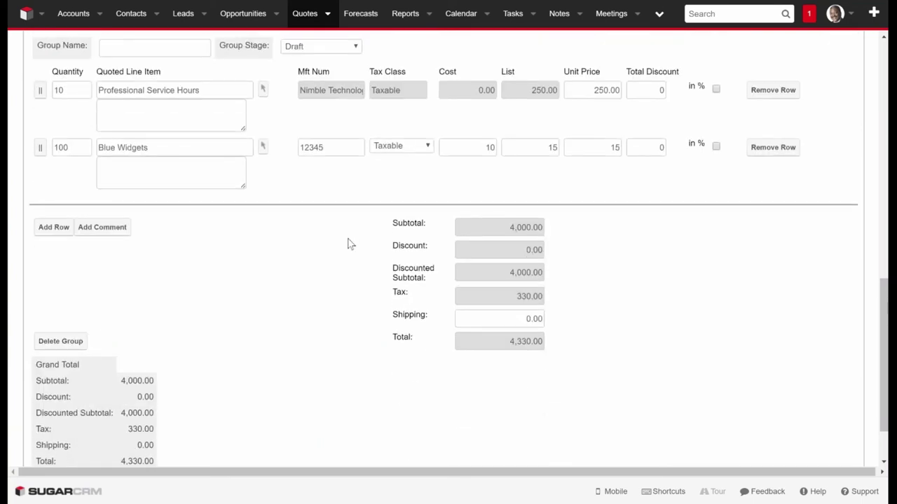
scroll(350, 243, down, 2)
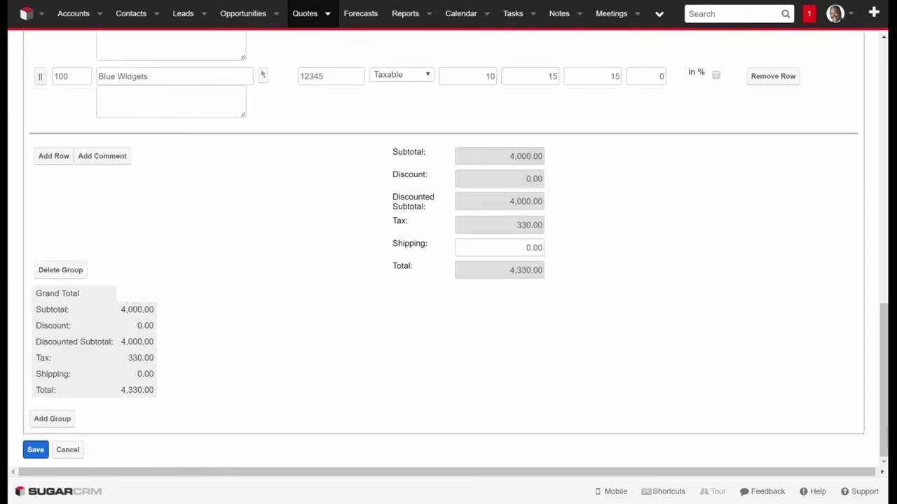
- Save the quote and open it from the opportunity's Quotes subpanel
click(35, 450)
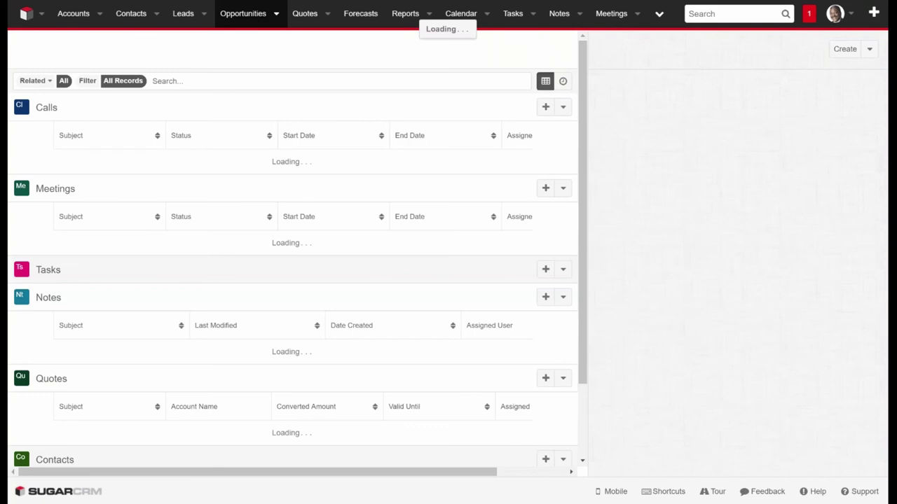
scroll(514, 201, down, 10)
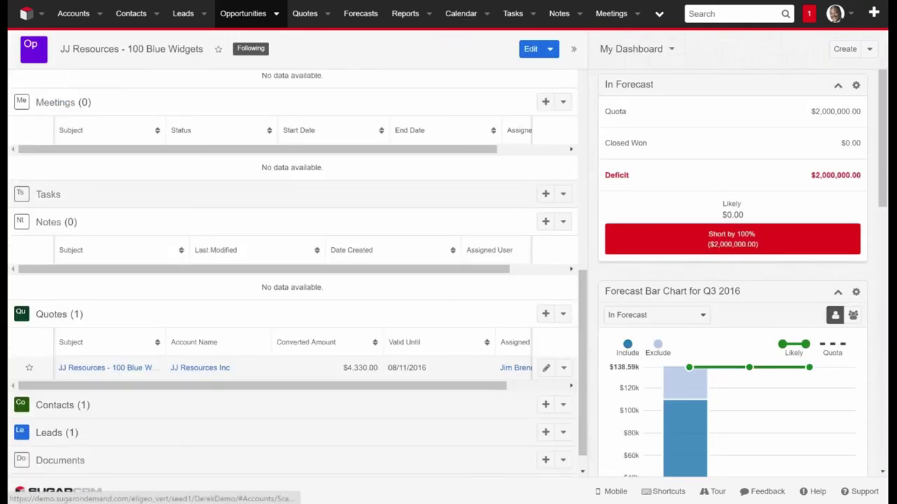
click(563, 367)
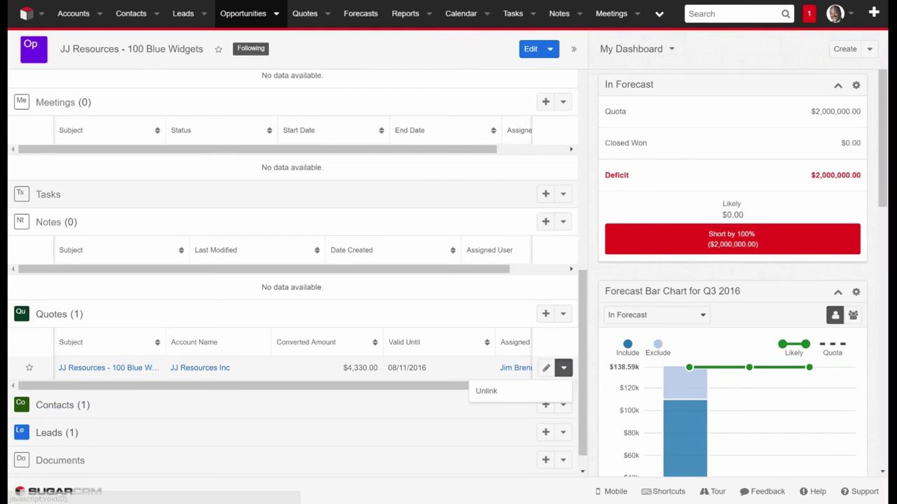
click(105, 367)
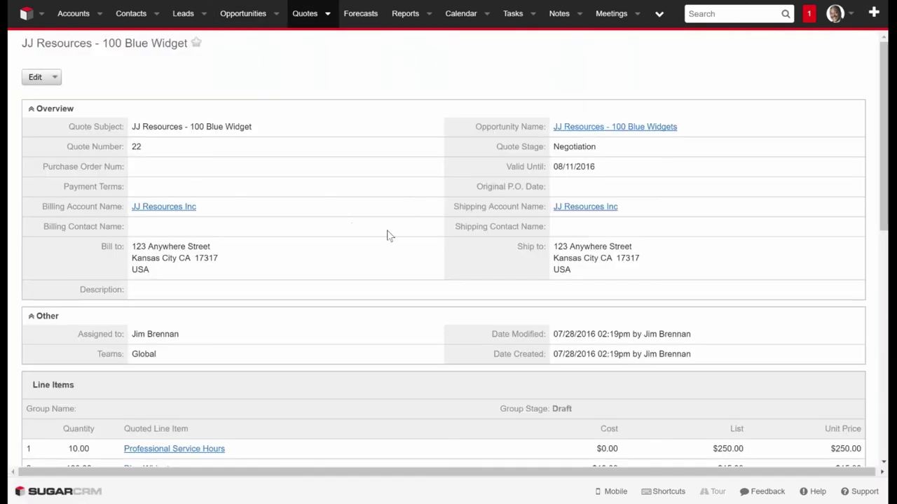
- Bring up the quote's Email PDF choices from the actions dropdown
scroll(386, 234, down, 2)
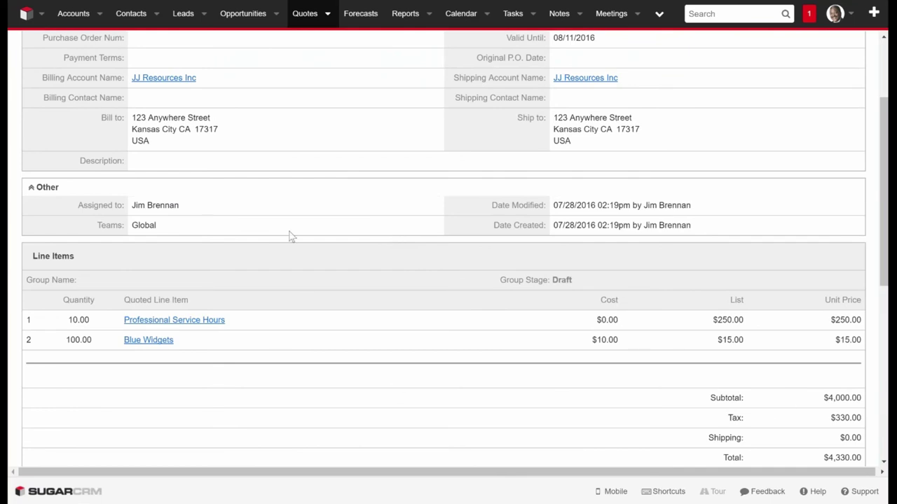
scroll(301, 225, up, 1)
scroll(302, 225, up, 3)
click(54, 77)
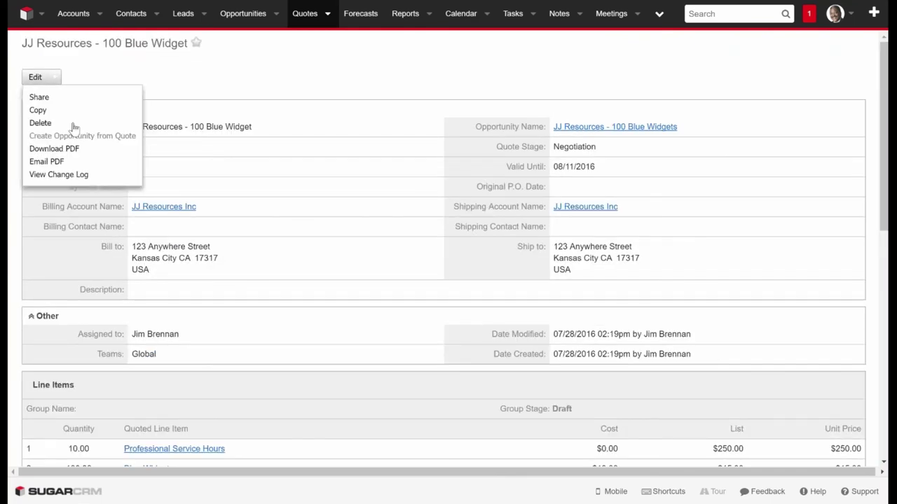
mouse_move(56, 148)
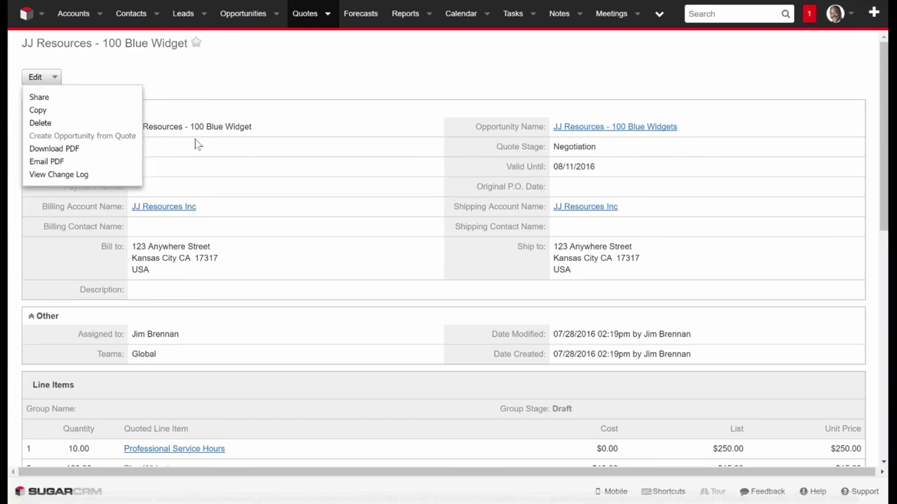
- Compose an email carrying the quote's Invoice PDF and review the attachment
mouse_move(40, 162)
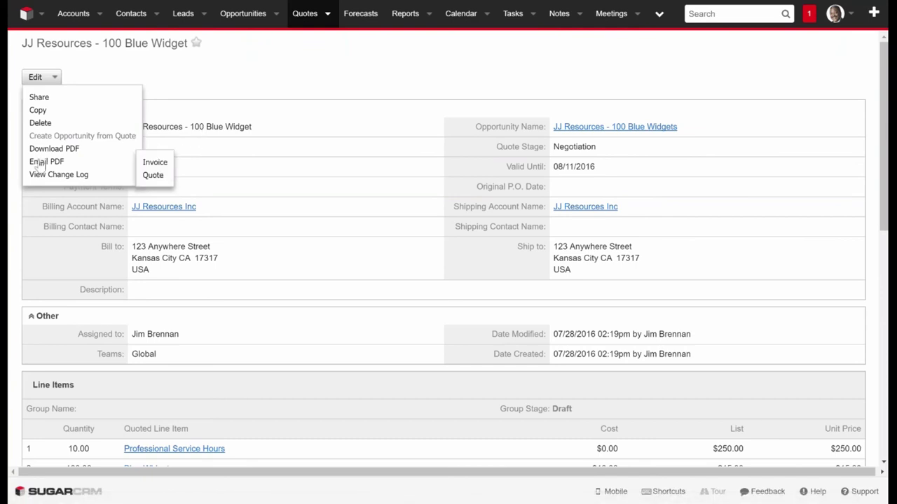
click(155, 162)
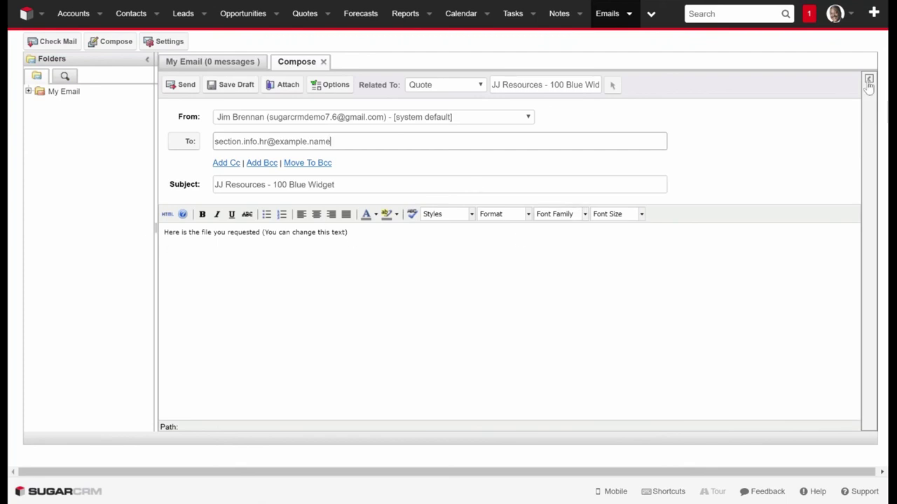
click(283, 84)
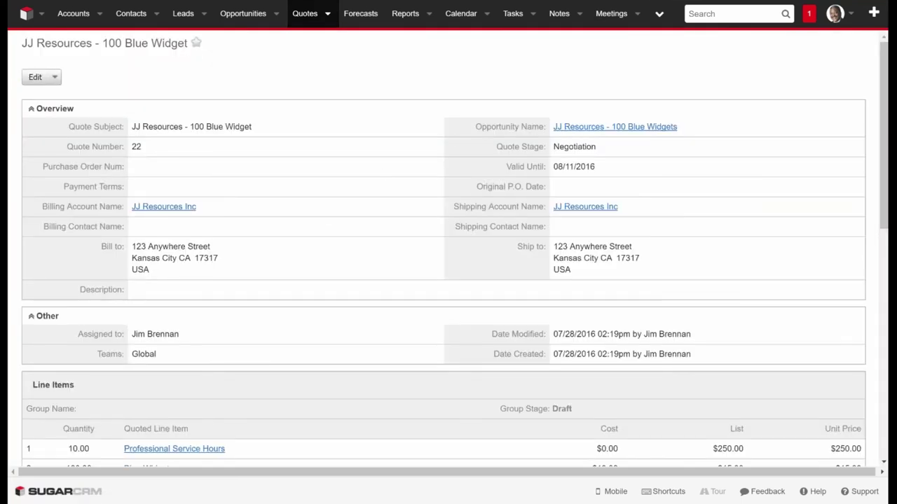
- Download the JJ Resources quote as an Invoice PDF showing $4,330.00, then leave the quote
click(54, 77)
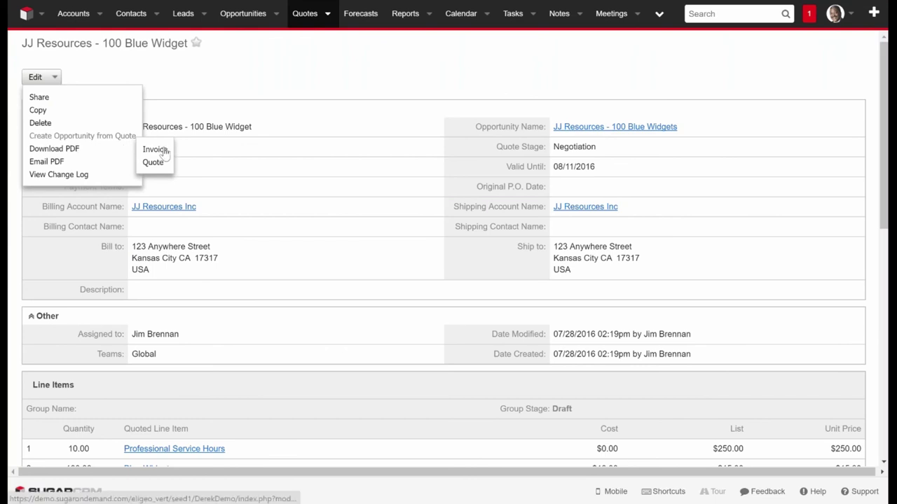
click(157, 150)
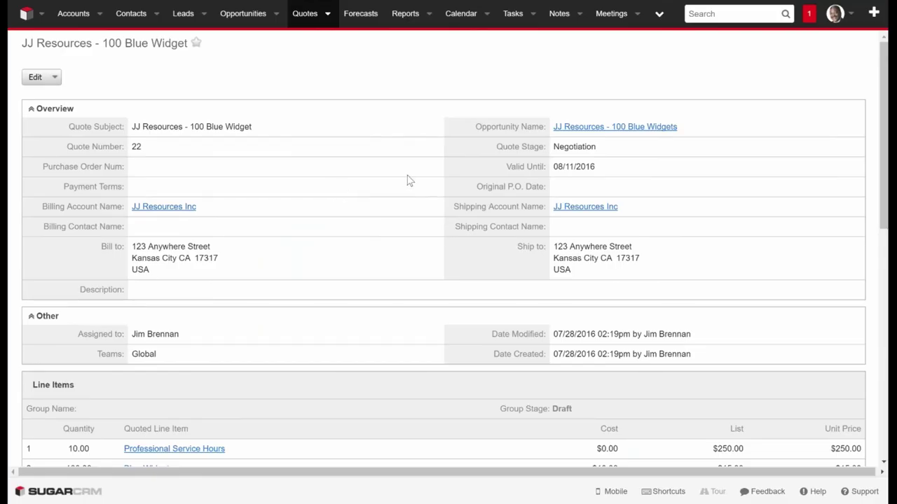
click(566, 129)
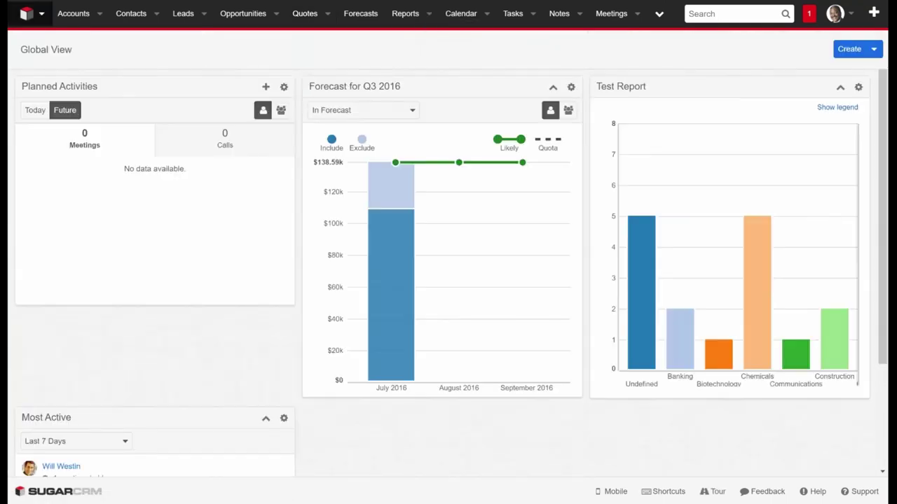
- Set the JJ Resources - 100 Blue Widgets opportunity to Proposal/Price Quote (65%) and save it
click(276, 14)
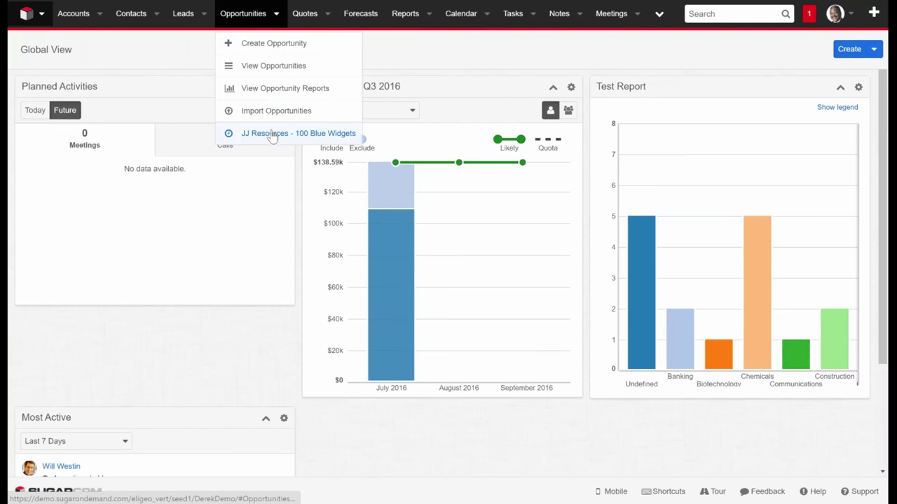
click(273, 134)
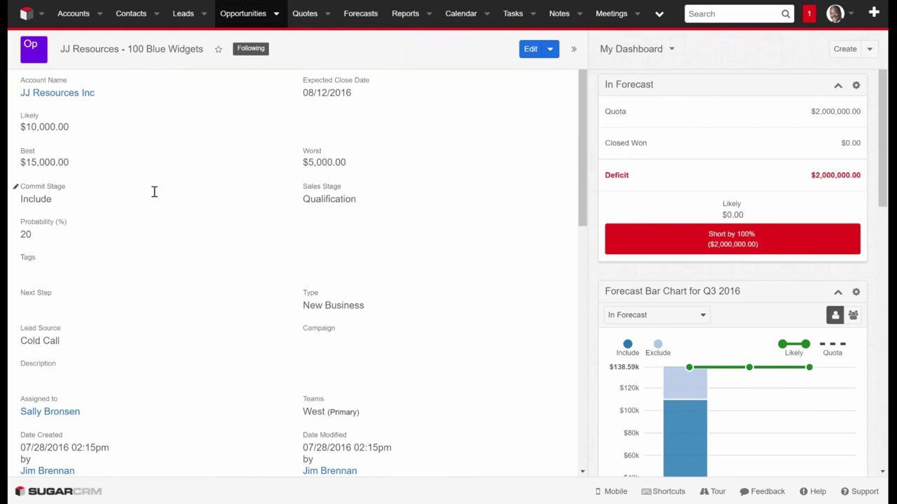
click(347, 195)
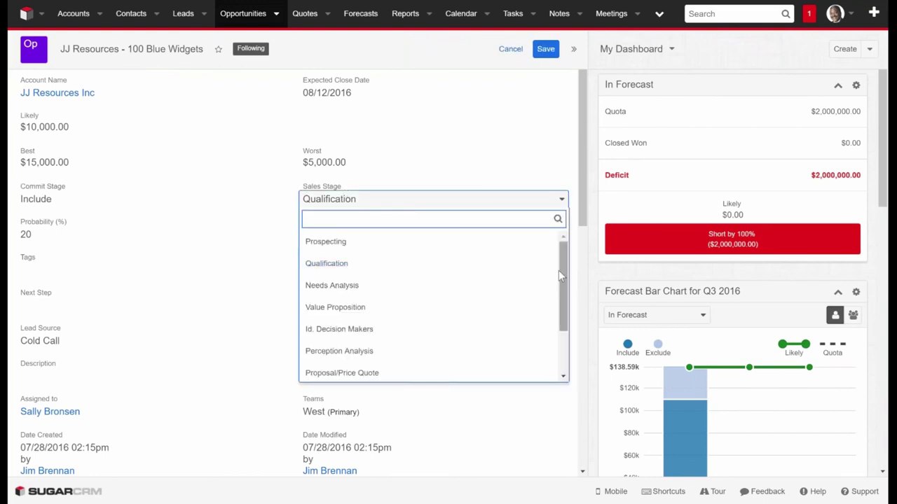
drag(560, 268, 560, 315)
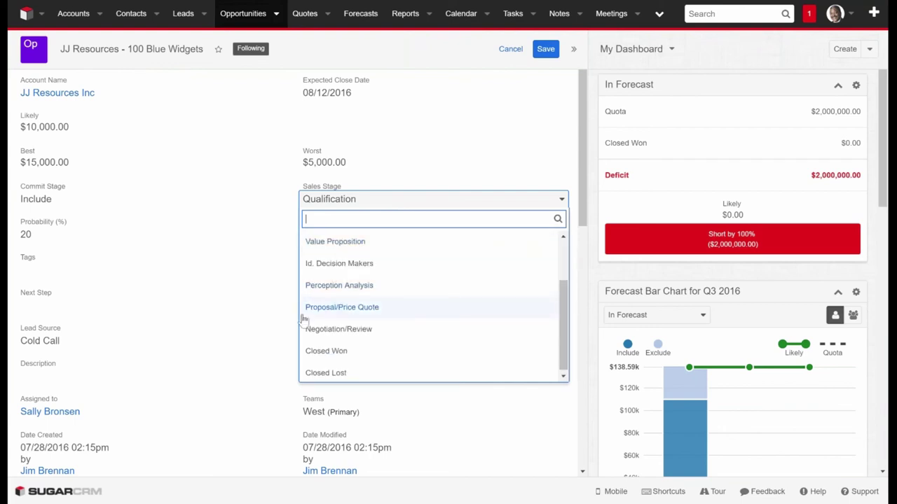
click(334, 309)
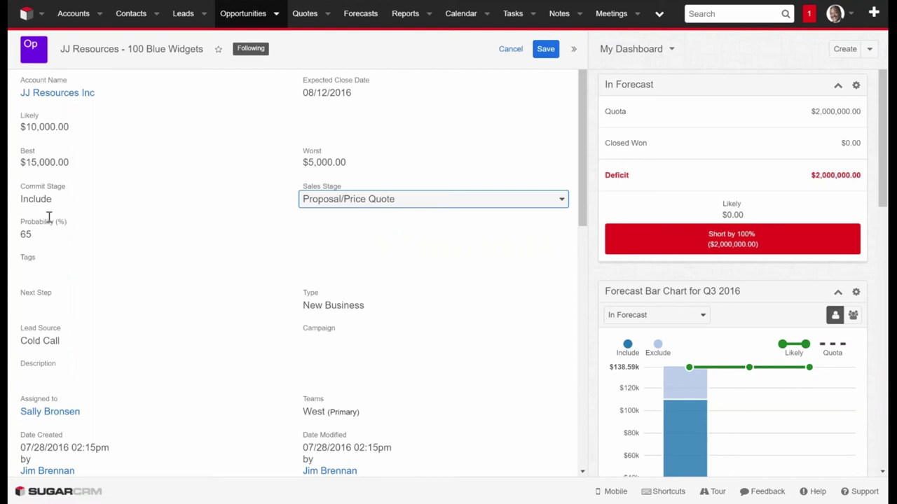
click(545, 48)
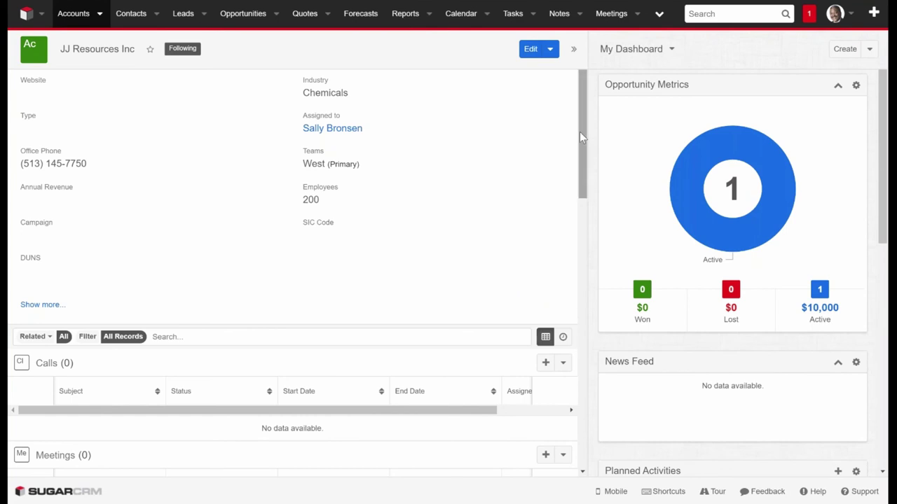
- Show the JJ Resources Inc account's draft email, Proposal/Price Quote opportunity and $4,330.00 quote
drag(580, 132, 577, 300)
click(415, 249)
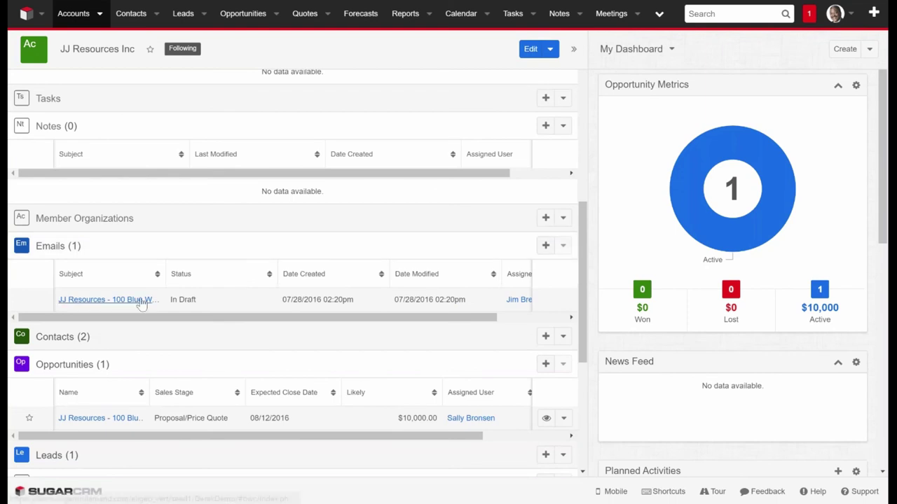
drag(587, 254, 584, 308)
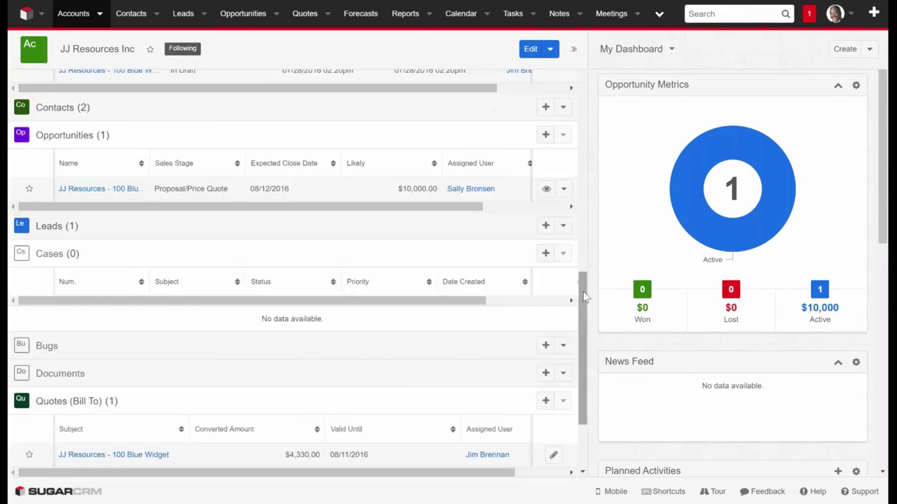
- Change the JJ Resources opportunity's sales stage to Closed Won (100%) and save it
click(98, 191)
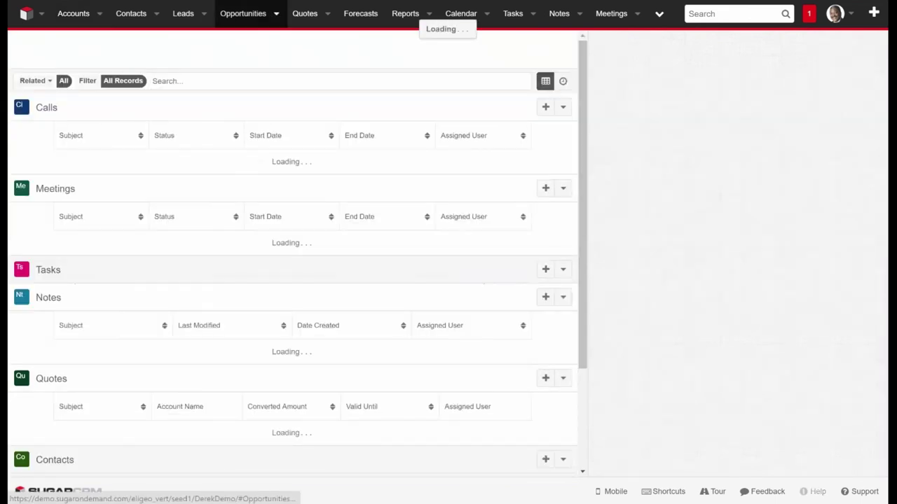
click(329, 200)
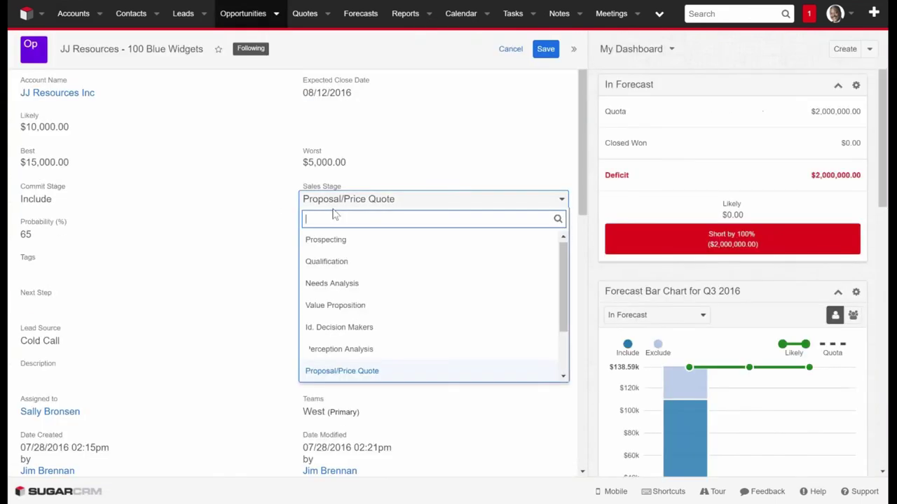
scroll(554, 287, down, 2)
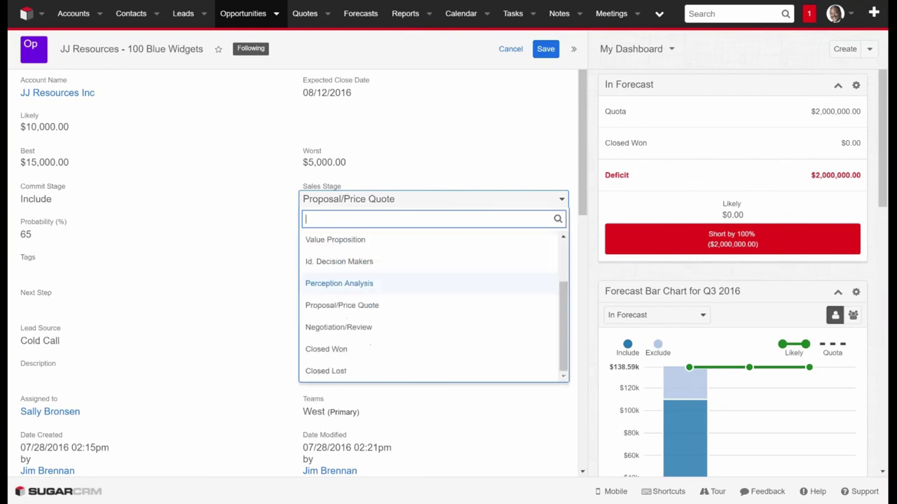
click(363, 349)
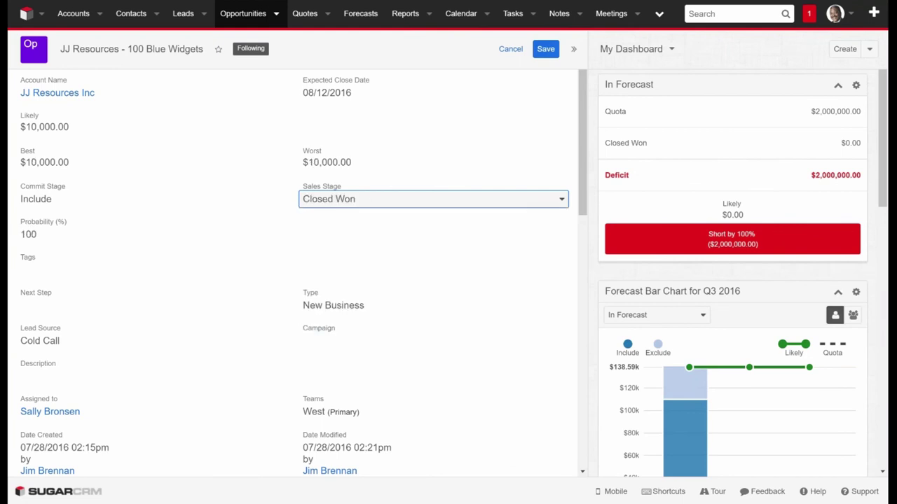
click(545, 48)
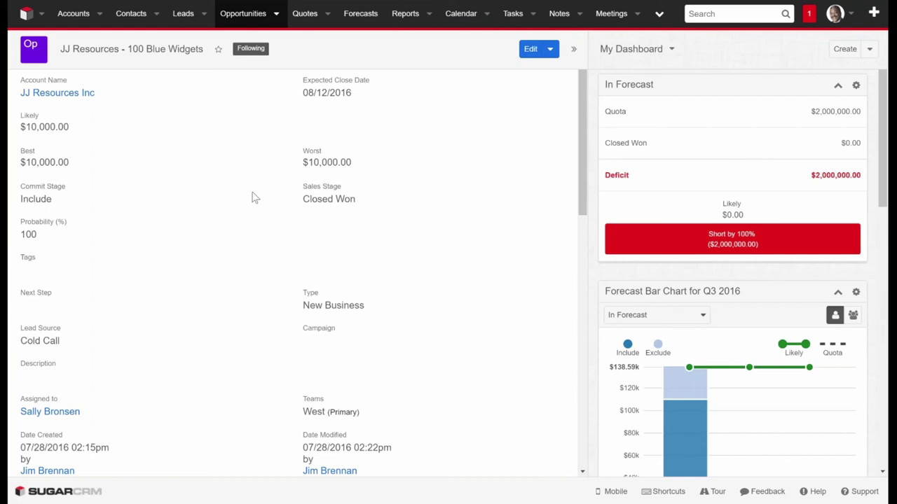
- Review the widened Opportunities list topped by Closed Won JJ Resources, then go to Accounts
click(260, 15)
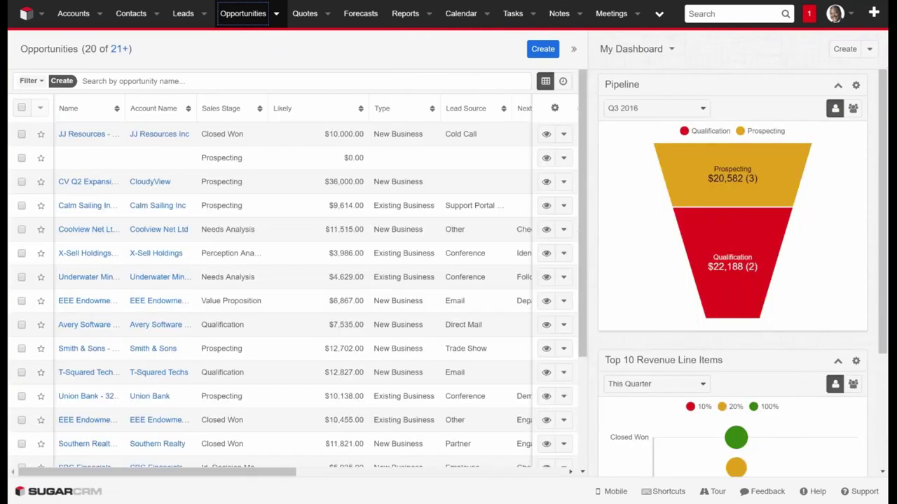
click(573, 48)
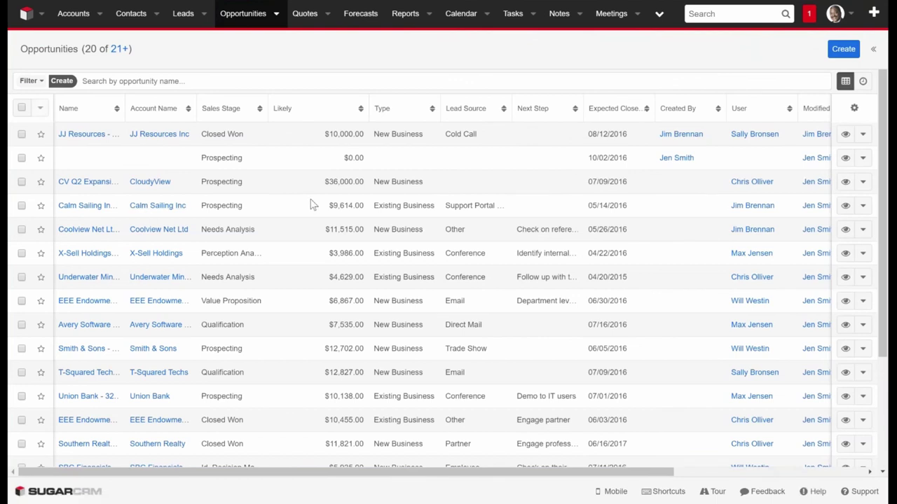
scroll(443, 240, down, 1)
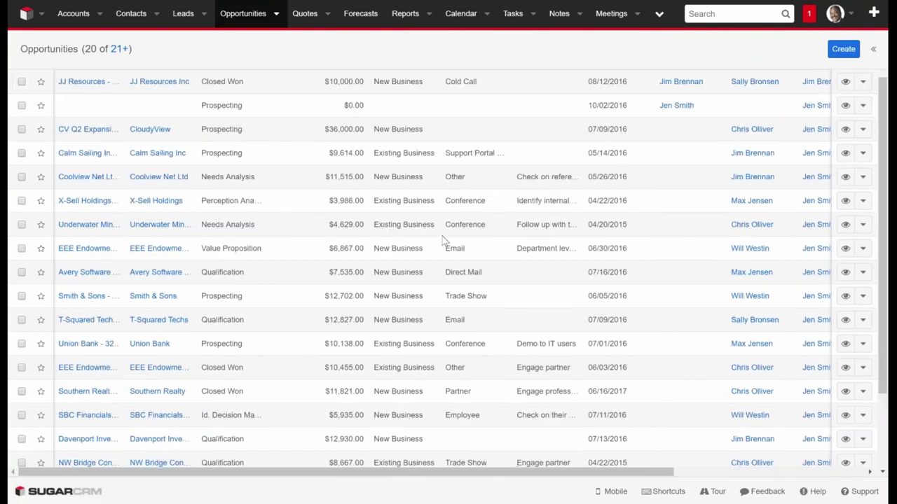
scroll(435, 237, up, 2)
scroll(434, 236, down, 3)
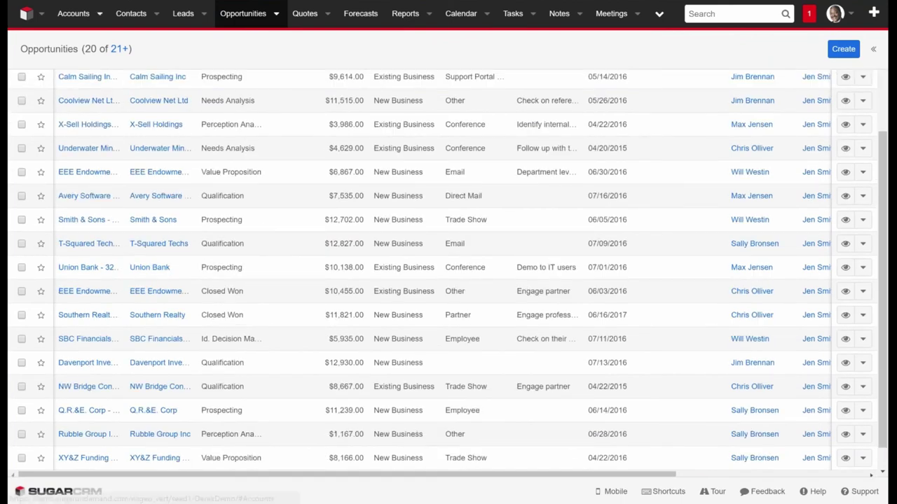
key(alt+Left)
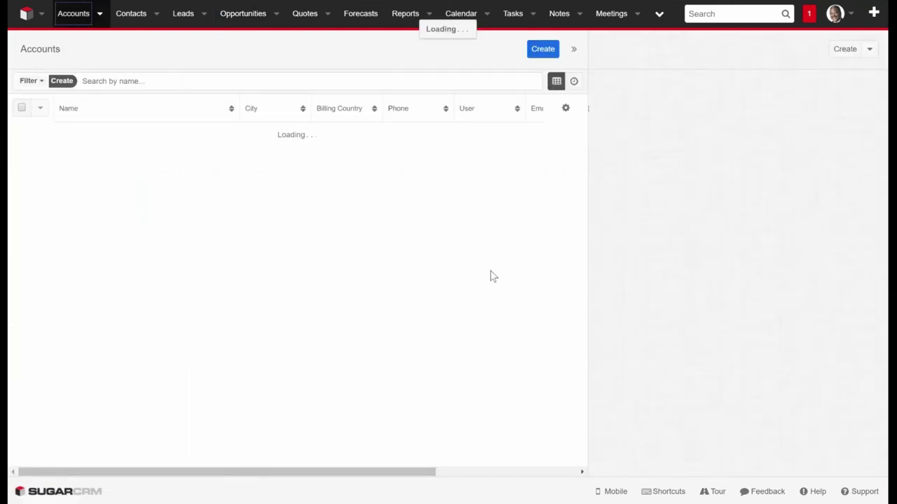